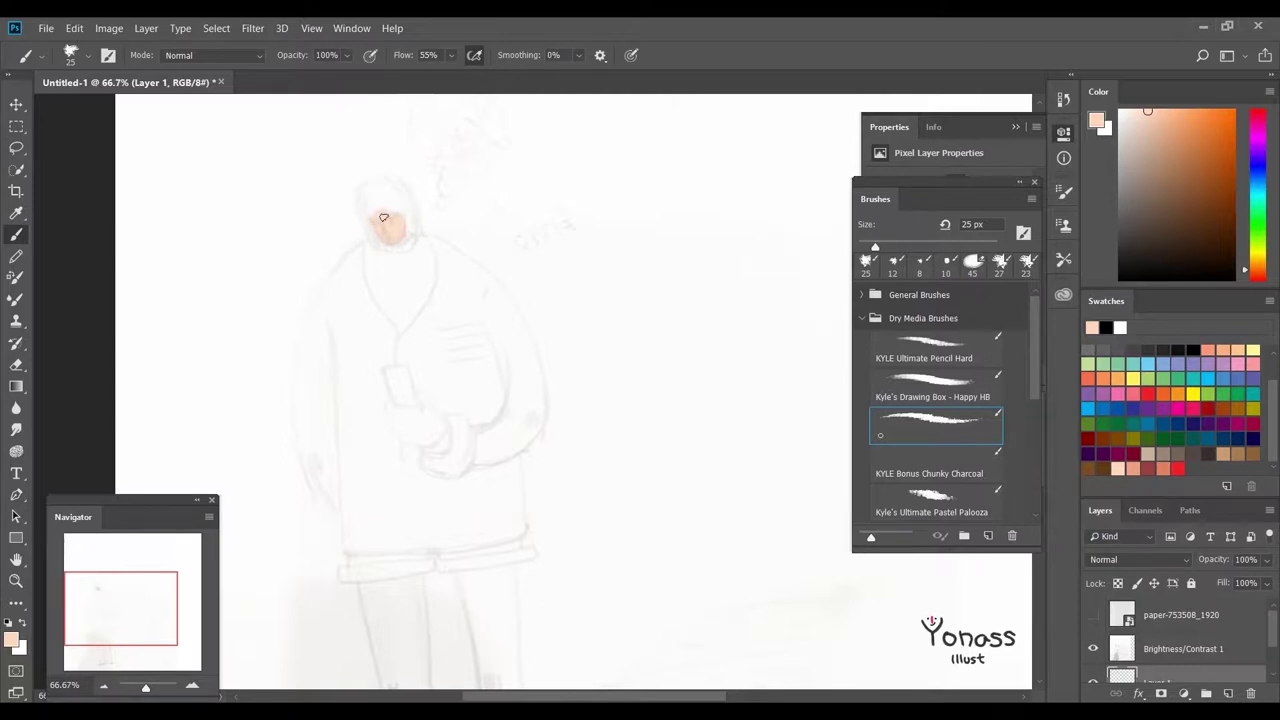
Add a new empty layer above the layer holding the painted face
drag(374, 220, 394, 172)
key(ctrl+shift+alt+n)
click(1150, 327)
key(Return)
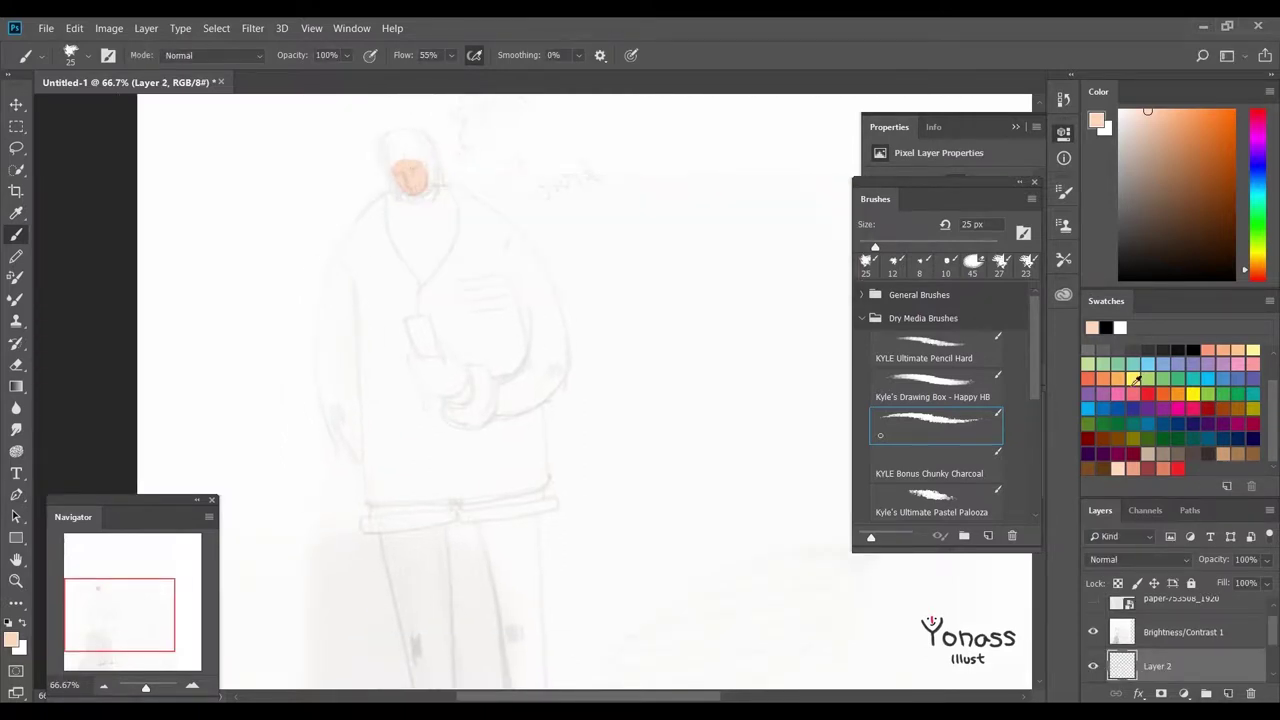
Enlarge the brush to 40 px and choose a saturated orange, testing colours on the sweater sketch
click(1092, 327)
drag(428, 345, 428, 405)
key(ctrl+z)
key(bracketright)
key(bracketright)
key(bracketright)
drag(358, 263, 380, 322)
key(ctrl+z)
click(1233, 112)
drag(1257, 274, 1253, 272)
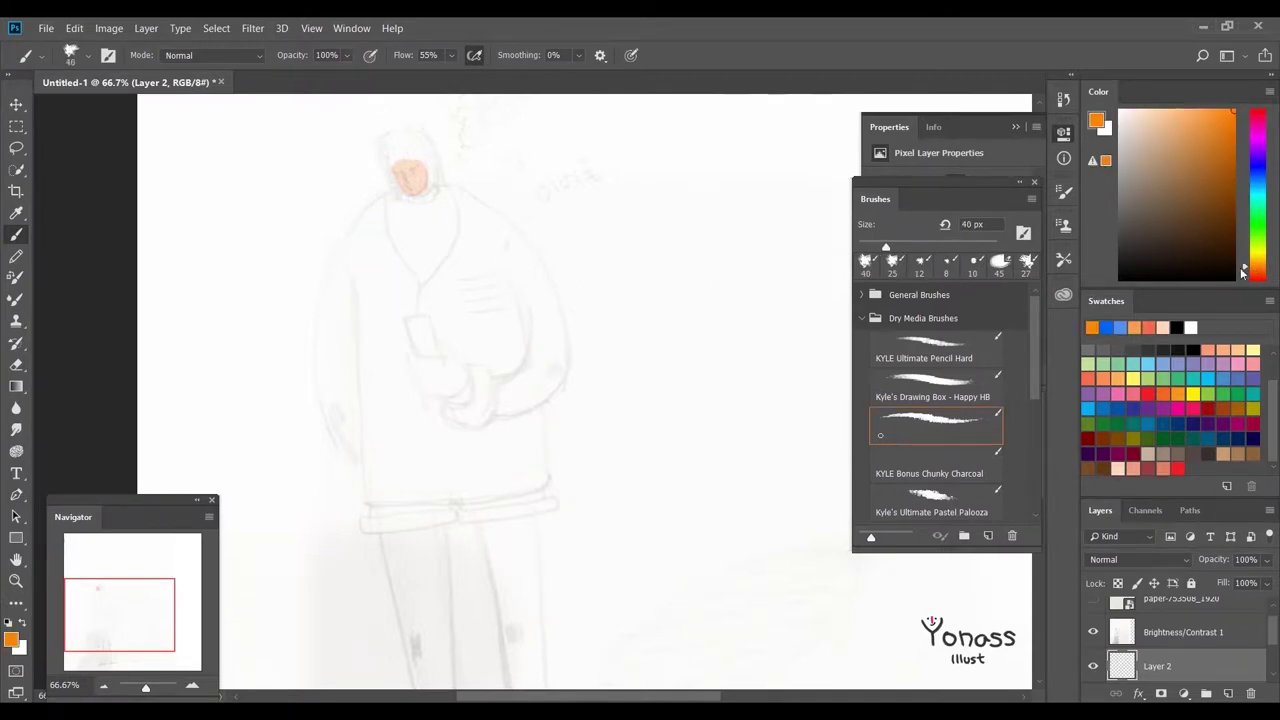
drag(372, 265, 376, 338)
key(ctrl+z)
Paint the first sleeve, part of the body and the collar edge of the sweater in orange
drag(392, 198, 321, 326)
mouse_move(330, 262)
mouse_down()
mouse_move(357, 406)
mouse_move(402, 410)
mouse_up()
mouse_move(322, 300)
mouse_down()
mouse_move(355, 393)
mouse_move(332, 275)
mouse_move(331, 305)
mouse_move(330, 259)
mouse_up()
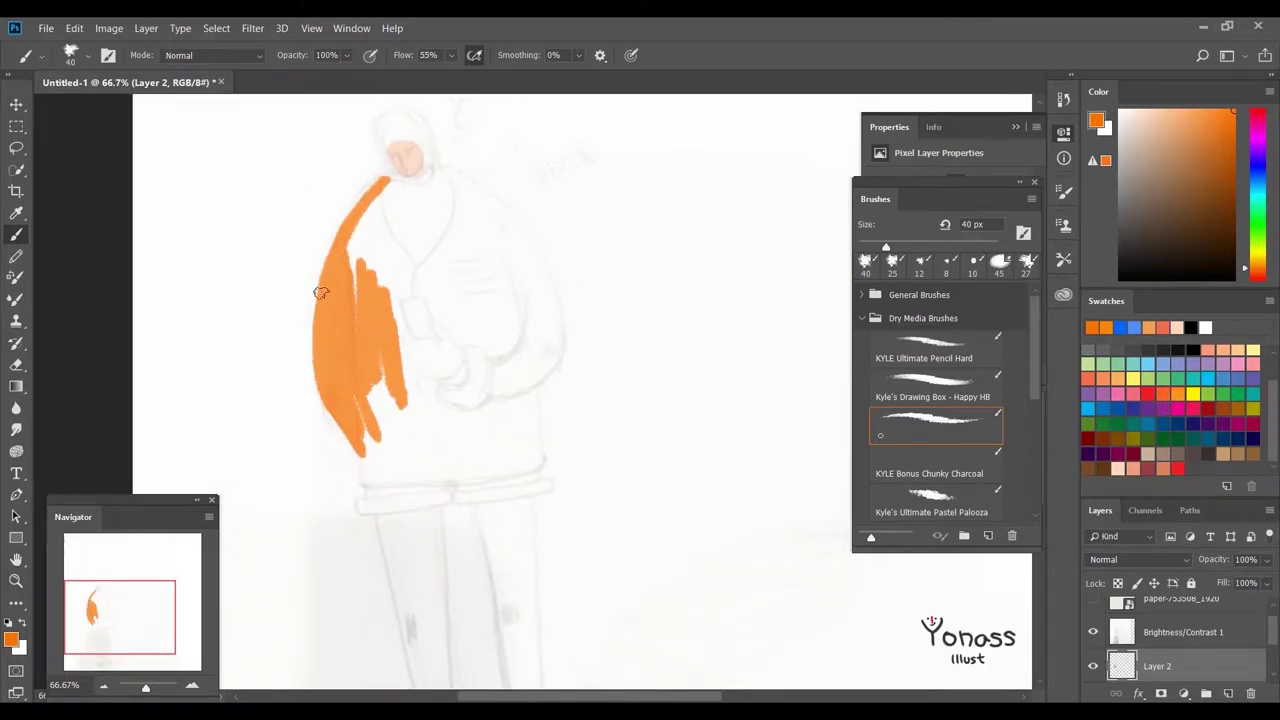
mouse_move(393, 175)
mouse_down()
mouse_move(428, 168)
mouse_move(395, 175)
mouse_up()
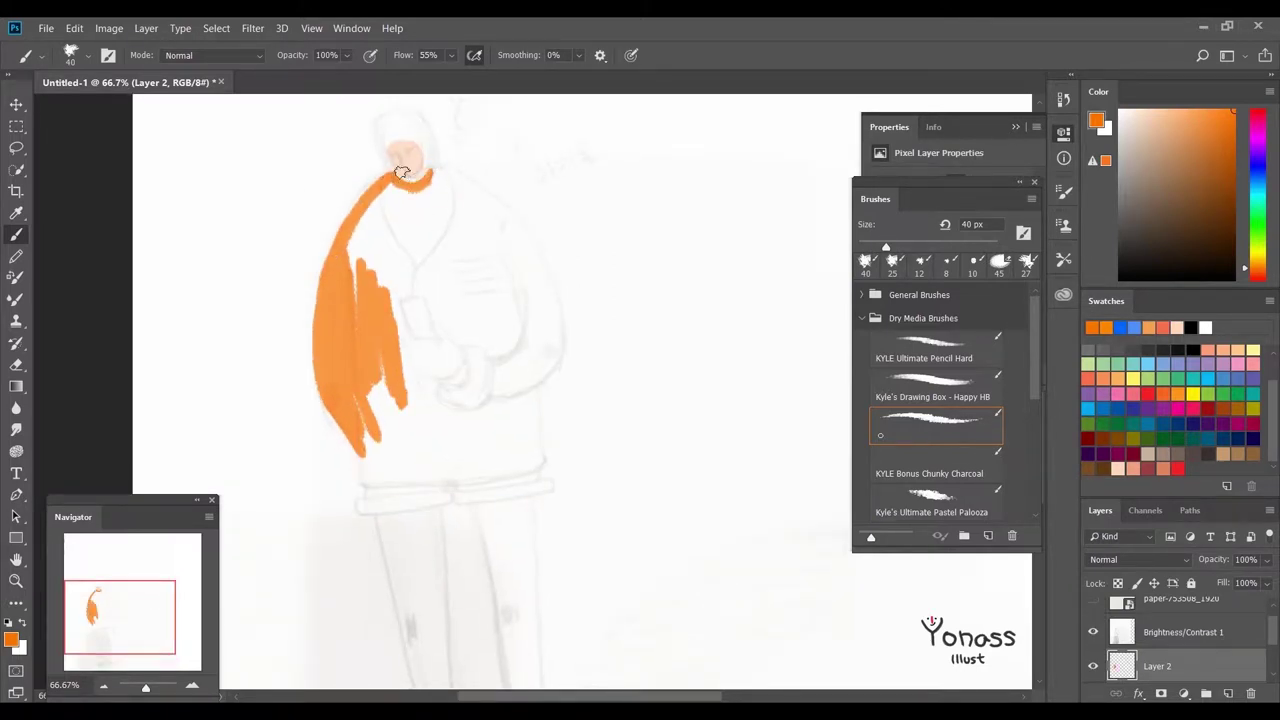
On Layer 1, fill the lower half of the sweater with orange and outline the other shoulder and sleeve
scroll(1215, 638, down, 4)
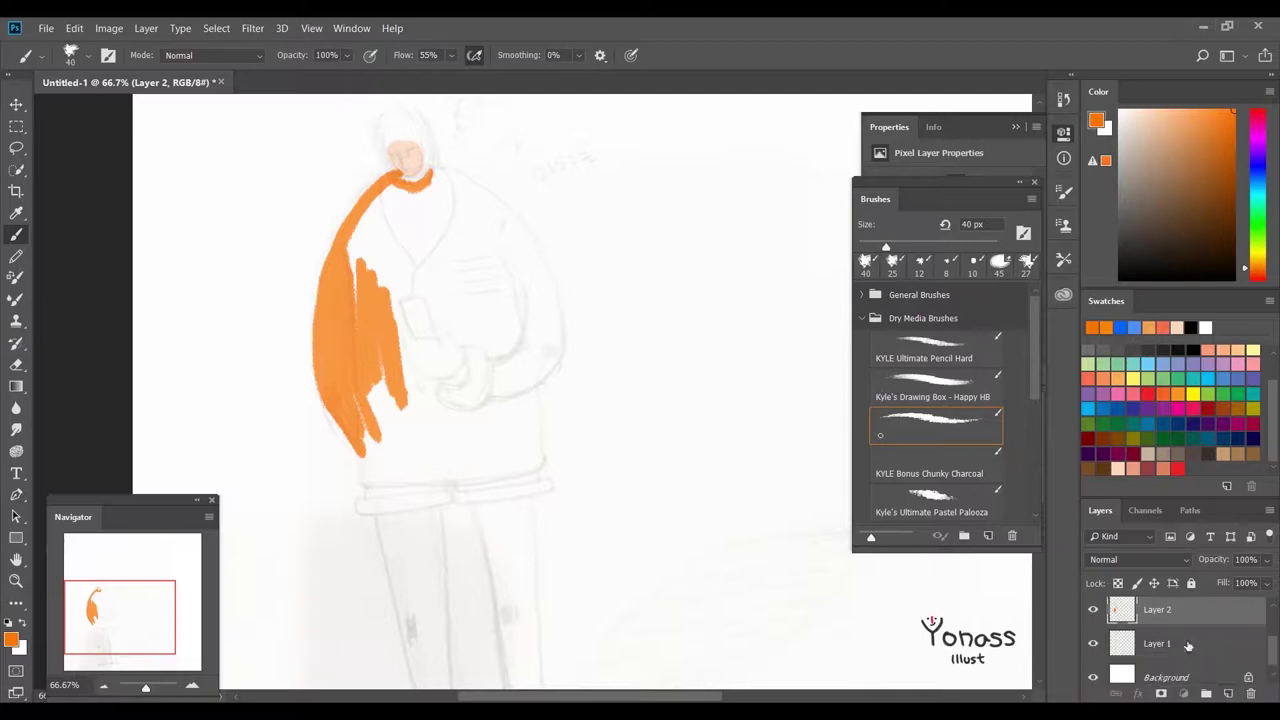
click(1215, 638)
mouse_move(400, 320)
mouse_down()
mouse_move(430, 410)
mouse_move(503, 406)
mouse_move(540, 340)
mouse_up()
scroll(420, 480, down, 1)
mouse_move(362, 445)
mouse_down()
mouse_move(532, 432)
mouse_move(362, 422)
mouse_move(320, 347)
mouse_move(455, 395)
mouse_move(420, 435)
mouse_move(500, 402)
mouse_move(533, 417)
mouse_move(500, 400)
mouse_move(488, 450)
mouse_up()
mouse_move(415, 192)
mouse_down()
mouse_move(500, 250)
mouse_move(545, 304)
mouse_move(532, 332)
mouse_move(518, 275)
mouse_move(537, 334)
mouse_move(503, 403)
mouse_move(542, 347)
mouse_move(546, 390)
mouse_move(522, 362)
mouse_up()
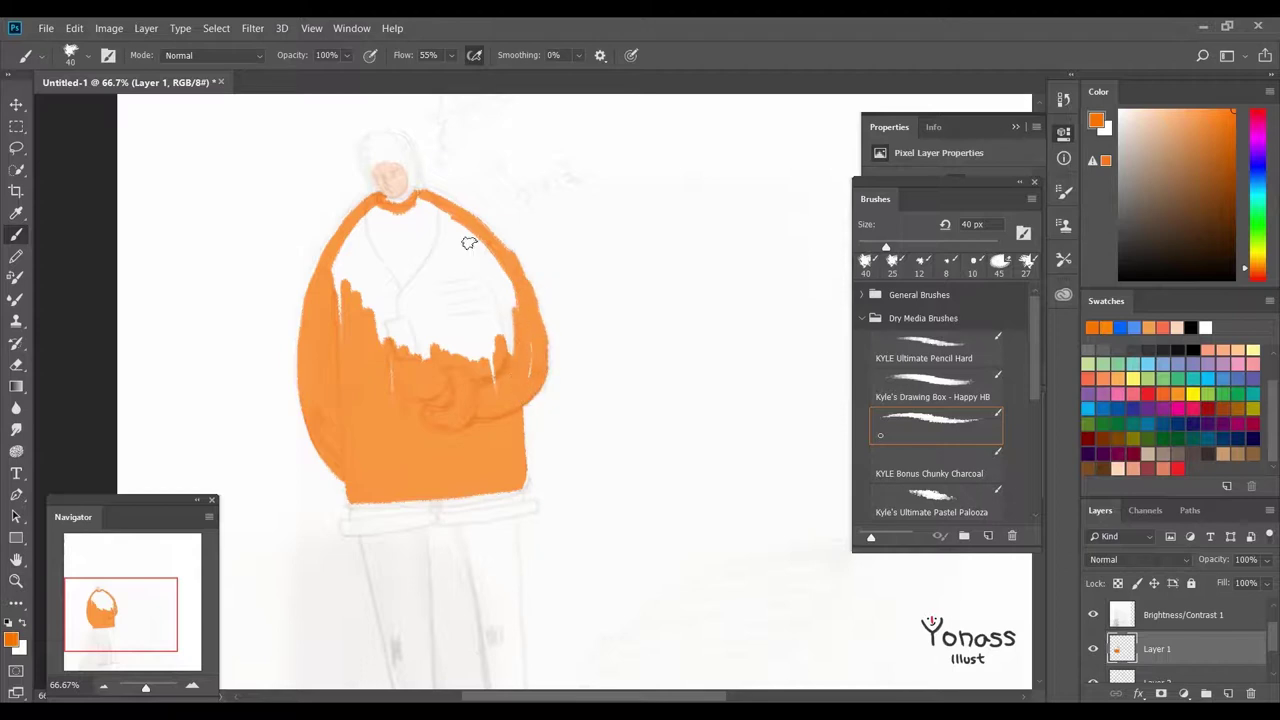
Fill the second sleeve and the remaining chest area of the sweater with orange
drag(469, 243, 530, 364)
mouse_move(430, 190)
mouse_down()
mouse_move(527, 279)
mouse_move(541, 354)
mouse_up()
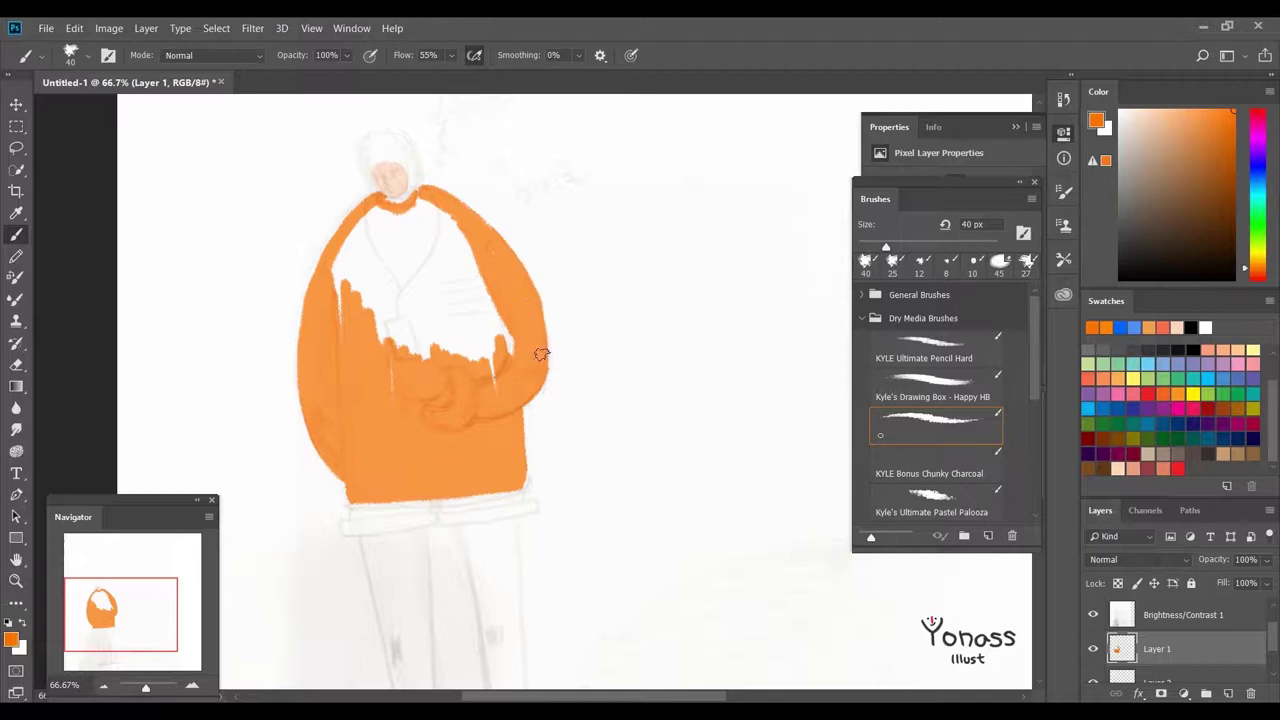
mouse_move(520, 397)
mouse_down()
mouse_move(489, 287)
mouse_move(482, 356)
mouse_move(504, 378)
mouse_move(418, 358)
mouse_move(375, 328)
mouse_move(456, 238)
mouse_move(426, 203)
mouse_move(442, 330)
mouse_move(490, 268)
mouse_move(417, 200)
mouse_move(386, 208)
mouse_move(423, 201)
mouse_move(435, 294)
mouse_up()
mouse_move(363, 371)
mouse_down()
mouse_move(360, 230)
mouse_move(390, 240)
mouse_move(358, 312)
mouse_move(415, 152)
mouse_move(436, 212)
mouse_up()
On a new layer, paint the shorts' hem band below the sweater in dark grey
key(ctrl+shift+alt+n)
key(d)
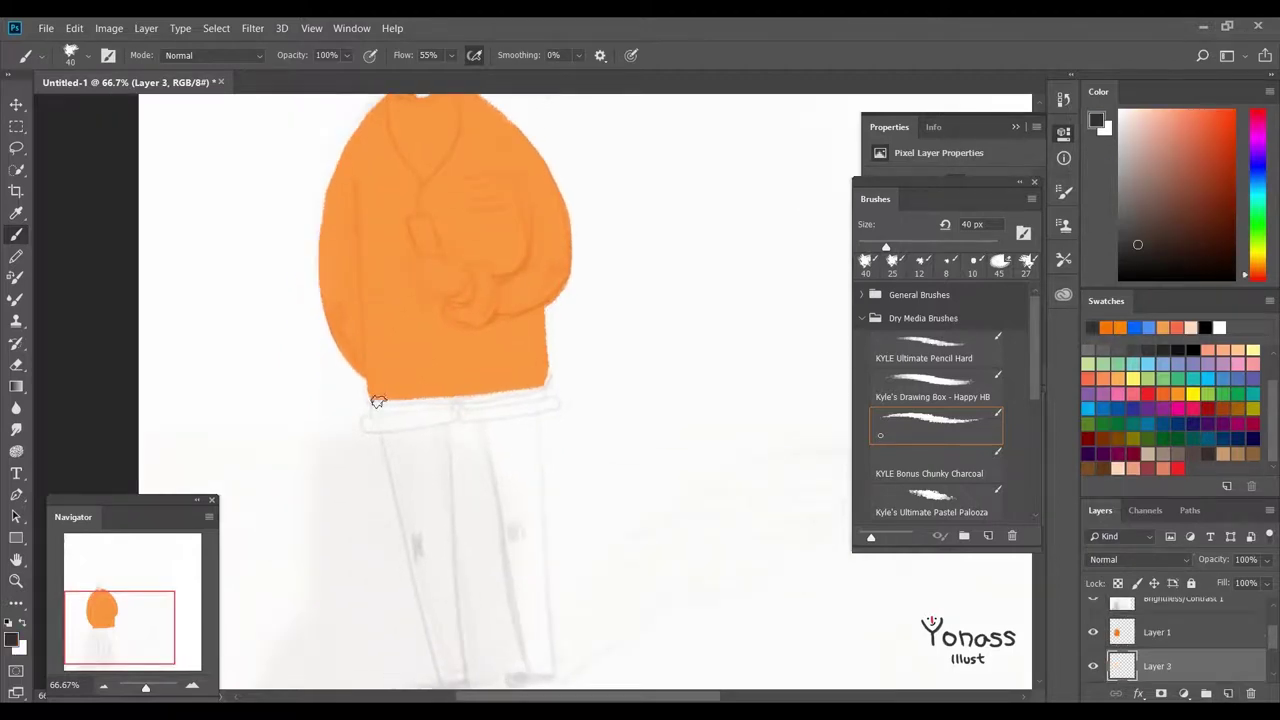
mouse_move(378, 404)
mouse_down()
mouse_move(373, 407)
mouse_move(535, 397)
mouse_move(535, 385)
mouse_move(466, 405)
mouse_move(546, 405)
mouse_up()
mouse_move(452, 403)
mouse_down()
mouse_move(368, 425)
mouse_move(455, 413)
mouse_move(500, 363)
mouse_up()
Add another layer and paint the first leg in the light skin colour with the 40 px brush
click(1229, 693)
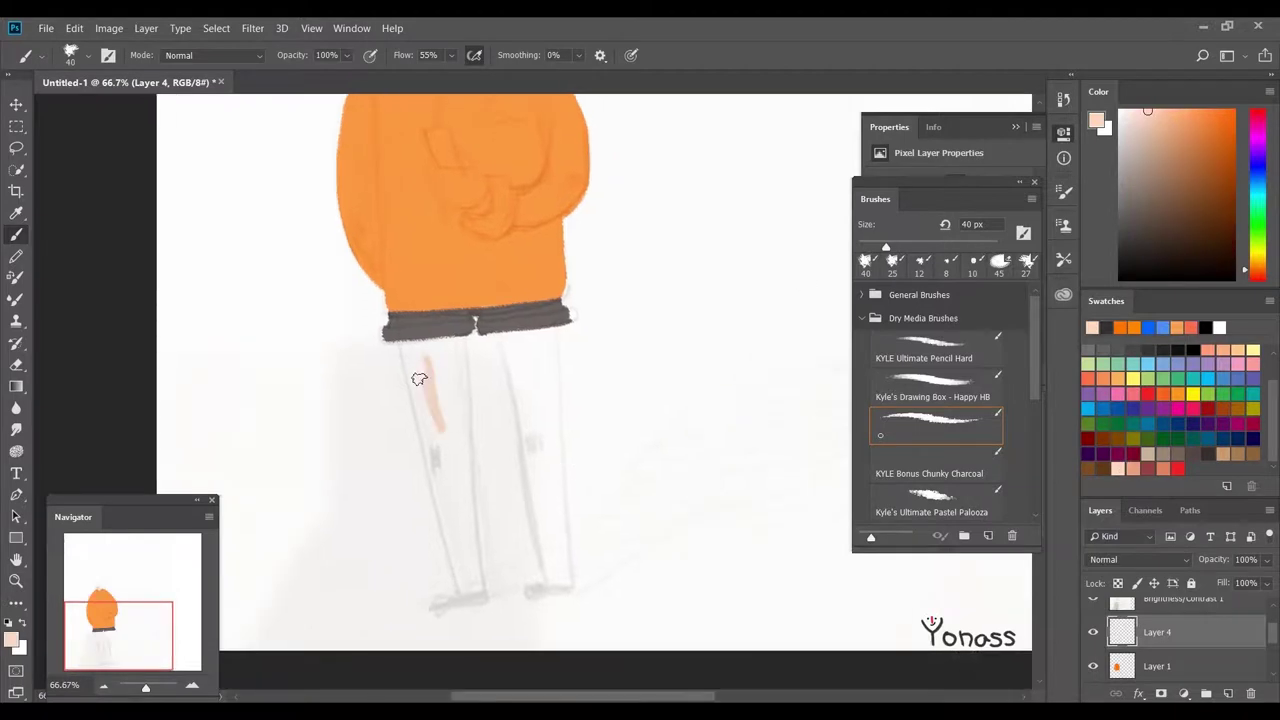
mouse_move(419, 380)
mouse_down()
mouse_move(451, 466)
mouse_move(446, 514)
mouse_move(424, 373)
mouse_move(458, 489)
mouse_up()
drag(449, 420, 459, 494)
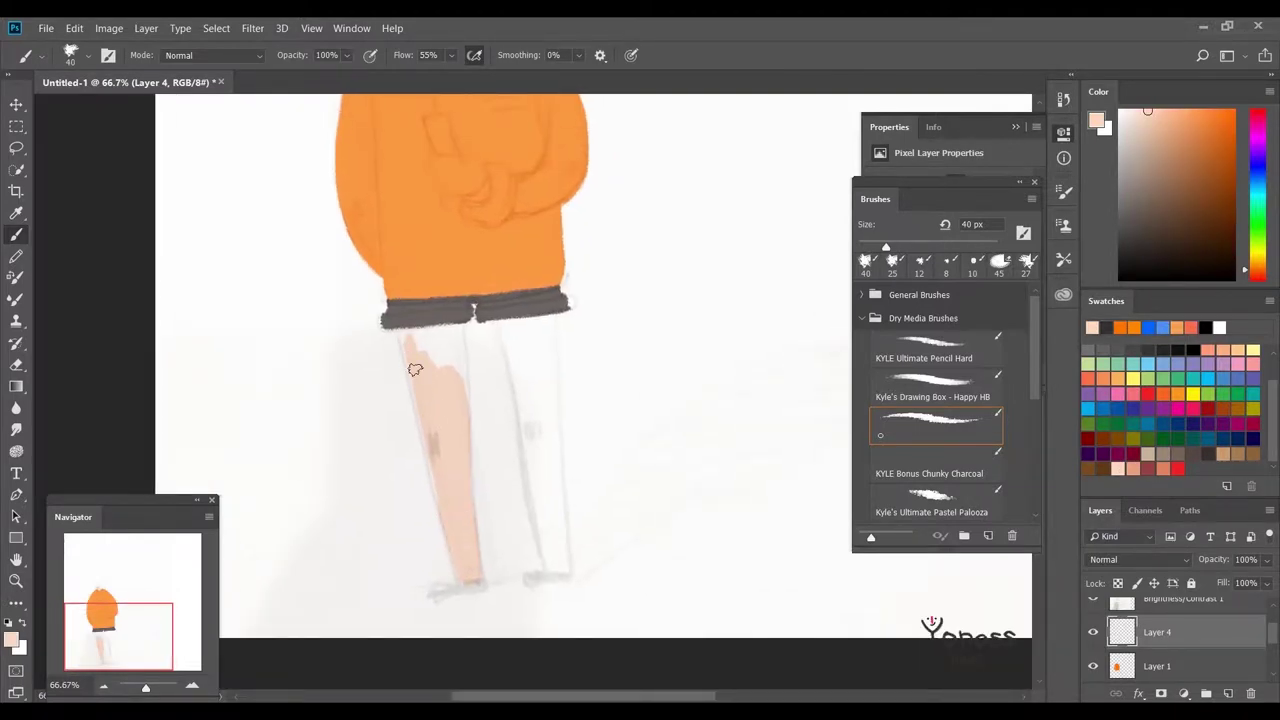
mouse_move(450, 336)
mouse_down()
mouse_move(464, 390)
mouse_move(420, 387)
mouse_up()
Paint the second leg down to the ankle in the same skin colour with a 35 px brush
mouse_move(540, 518)
mouse_down()
mouse_move(523, 394)
mouse_move(527, 485)
mouse_up()
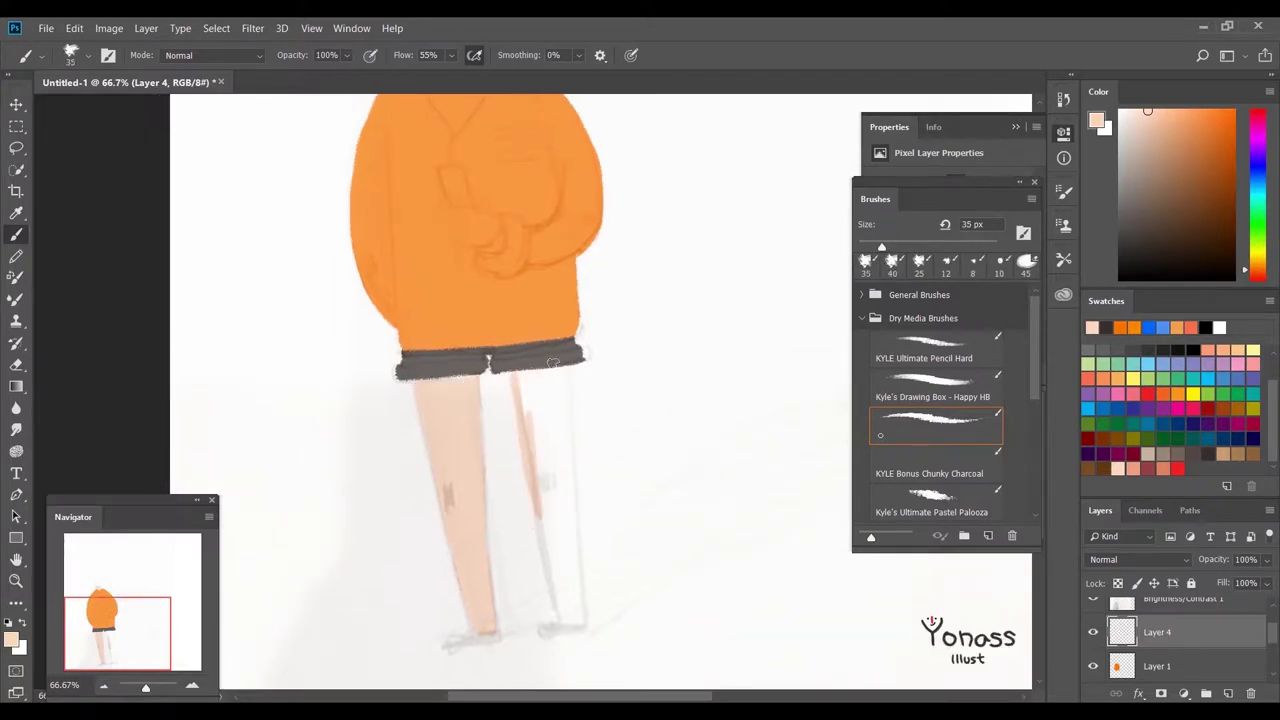
mouse_move(546, 376)
mouse_down()
mouse_move(534, 438)
mouse_move(565, 387)
mouse_move(569, 532)
mouse_move(535, 504)
mouse_move(570, 605)
mouse_up()
scroll(554, 546, down, 2)
drag(554, 546, 564, 540)
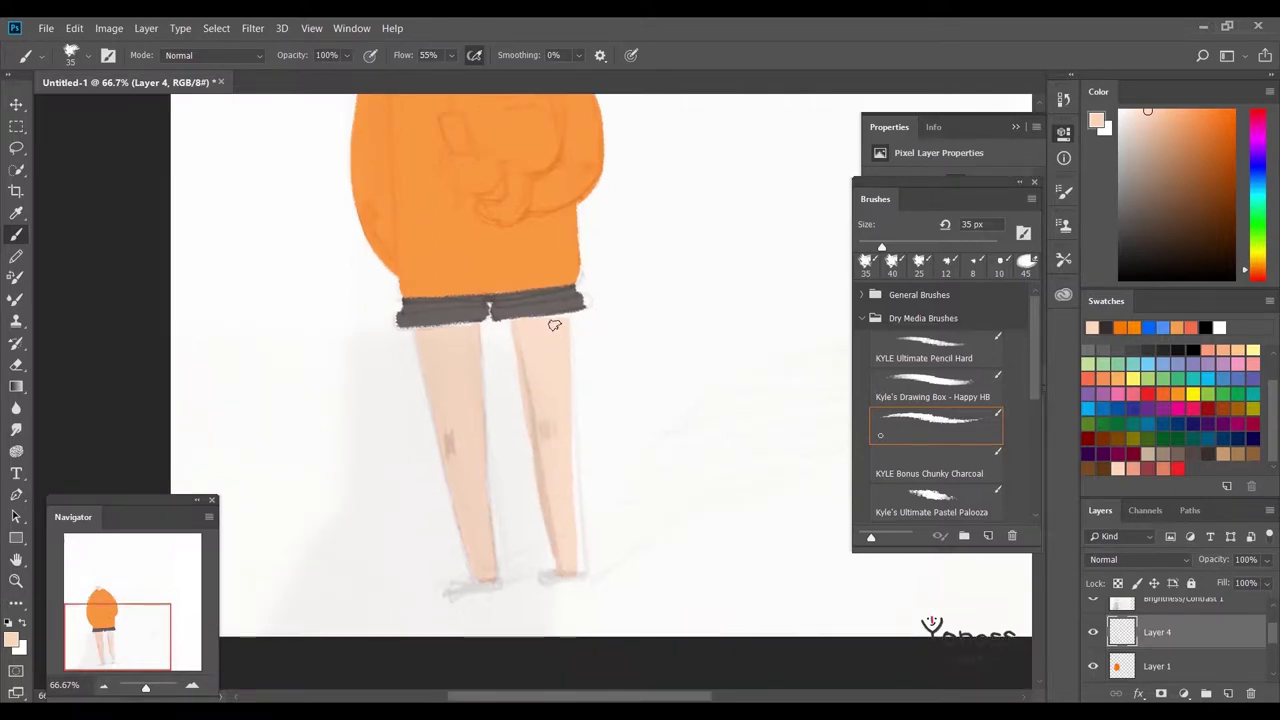
drag(548, 354, 578, 421)
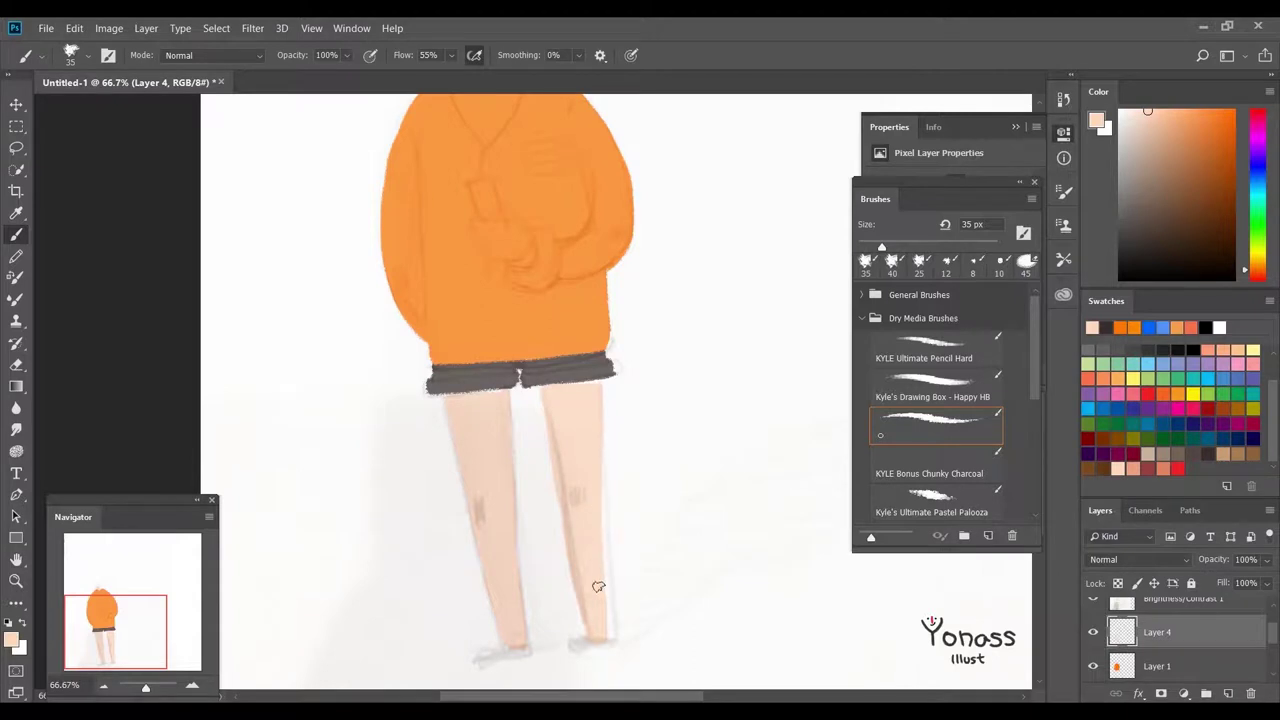
drag(575, 456, 555, 331)
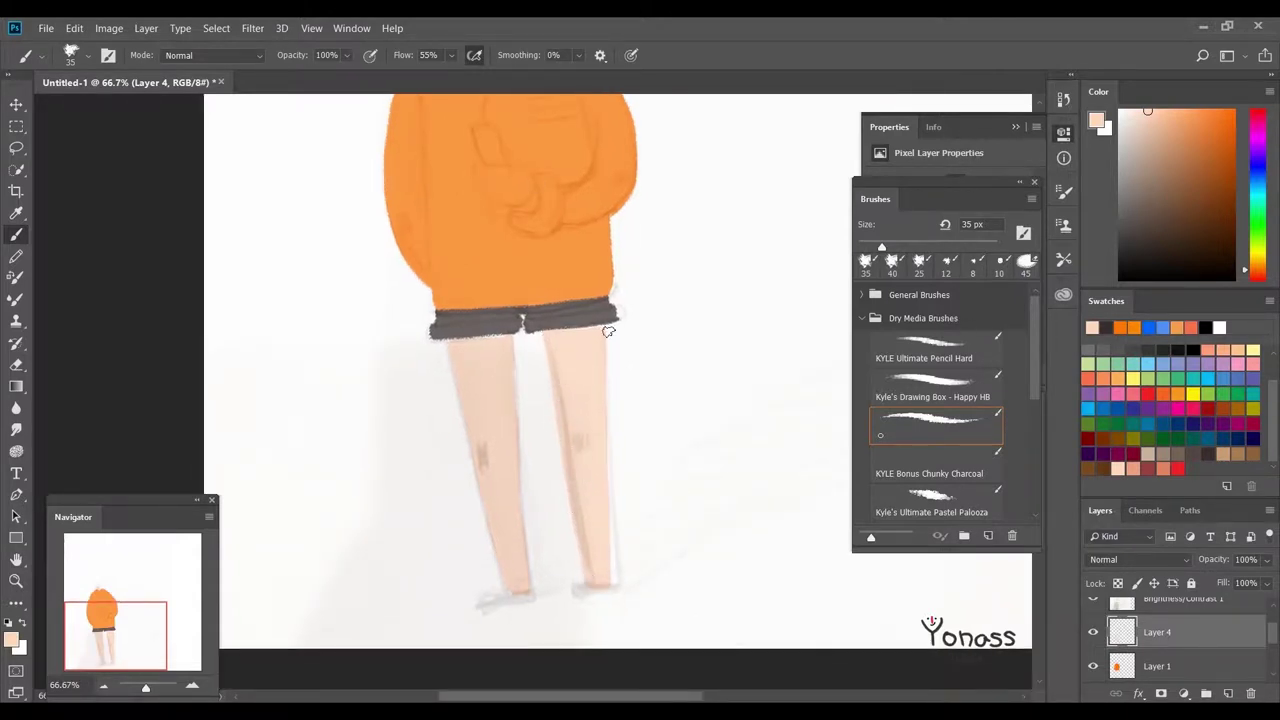
Paint the hand in front of the sweater in the light skin colour
scroll(511, 595, up, 7)
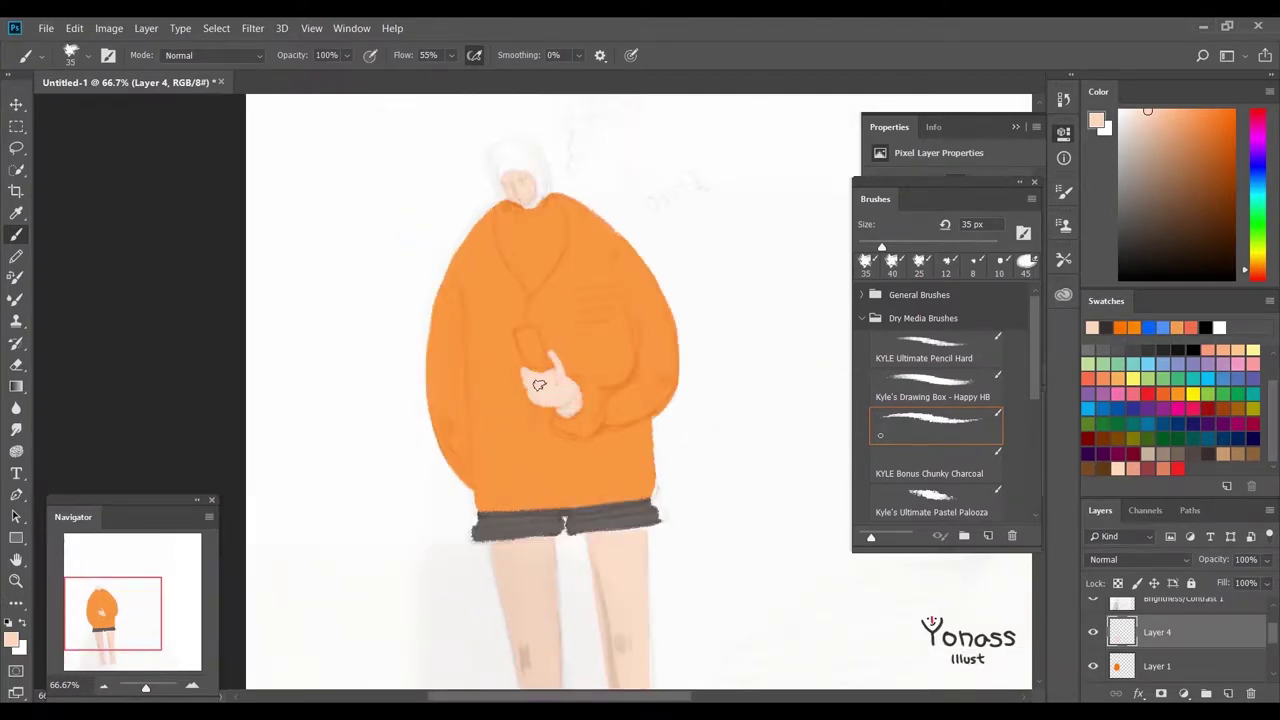
scroll(537, 398, up, 1)
scroll(610, 349, up, 1)
Add a new layer above the sweater and try a brush line along the V-neckline
click(1228, 693)
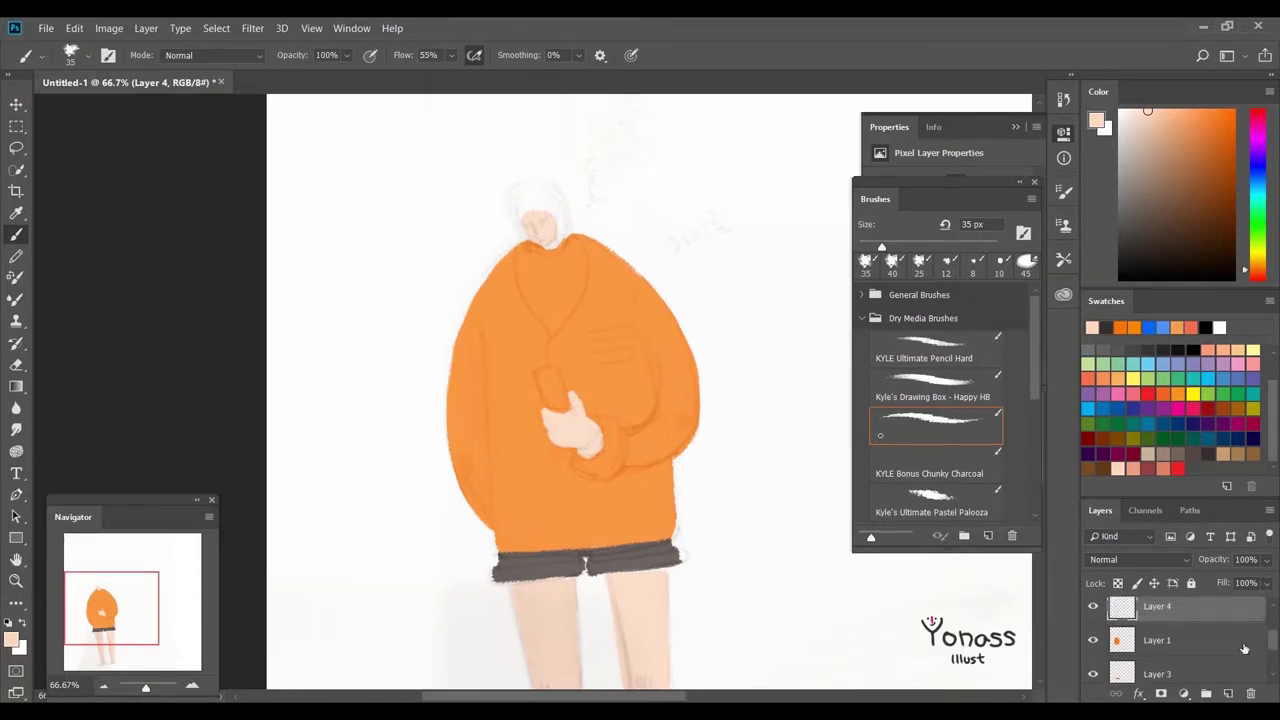
key(ctrl+plus)
click(1255, 400)
scroll(1258, 400, up, 3)
click(1104, 442)
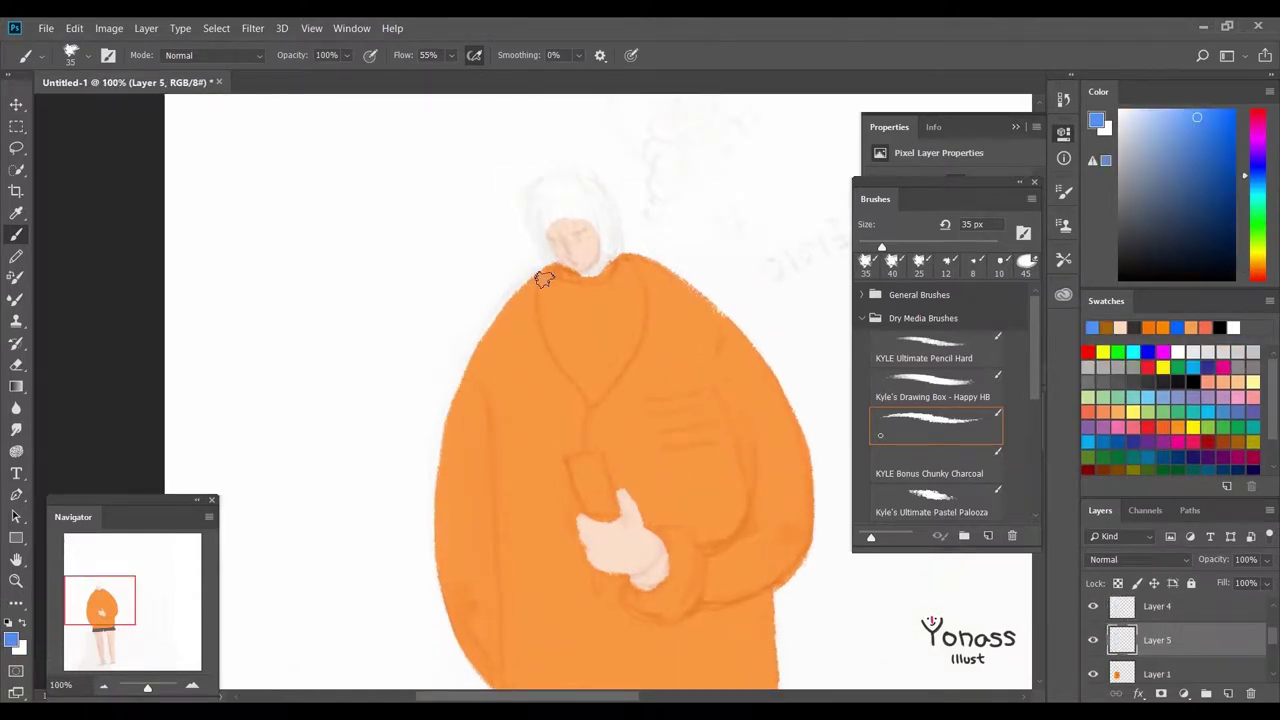
alt+click(538, 274)
drag(537, 283, 593, 405)
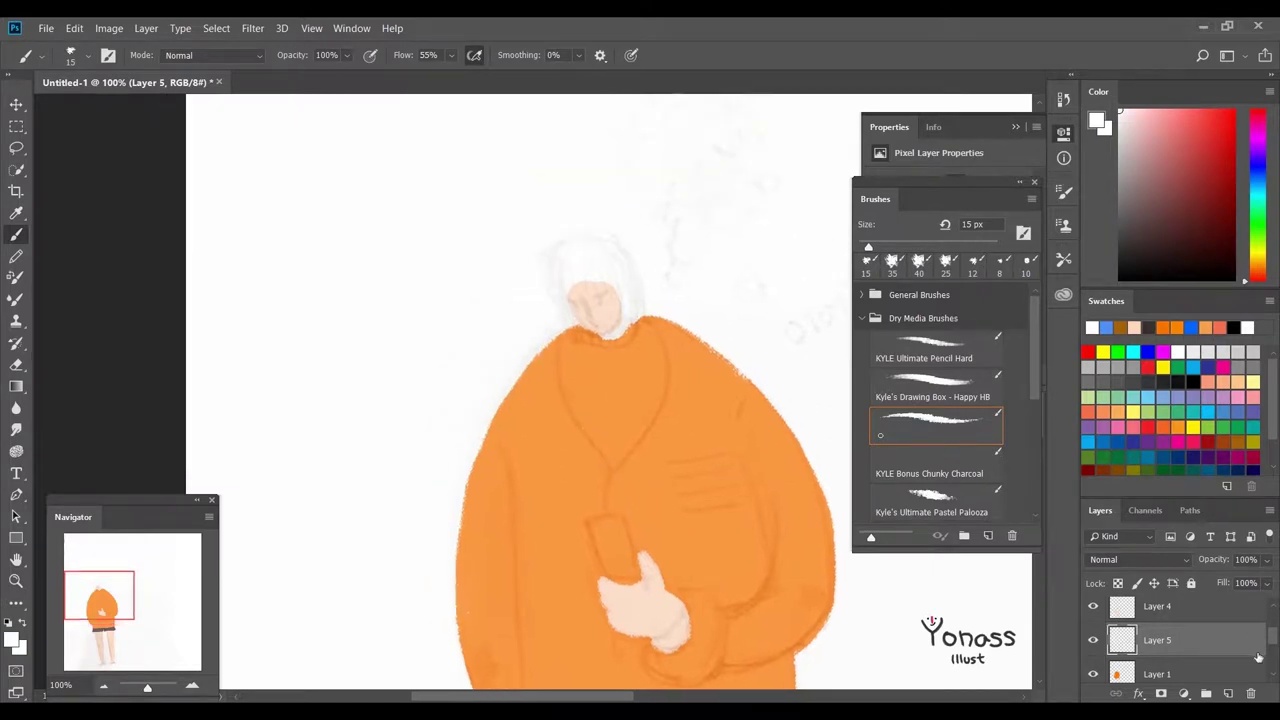
Paint the fringe and the small ponytail in black strands with a 20 px brush
mouse_move(560, 265)
mouse_down()
mouse_move(566, 300)
mouse_move(582, 302)
mouse_up()
key(ctrl+z)
key(ctrl+z)
key(bracketright)
mouse_move(573, 258)
mouse_down()
mouse_move(565, 304)
mouse_move(600, 296)
mouse_up()
mouse_move(614, 250)
mouse_down()
mouse_move(635, 280)
mouse_move(582, 250)
mouse_move(638, 308)
mouse_move(549, 278)
mouse_move(623, 271)
mouse_move(644, 296)
mouse_up()
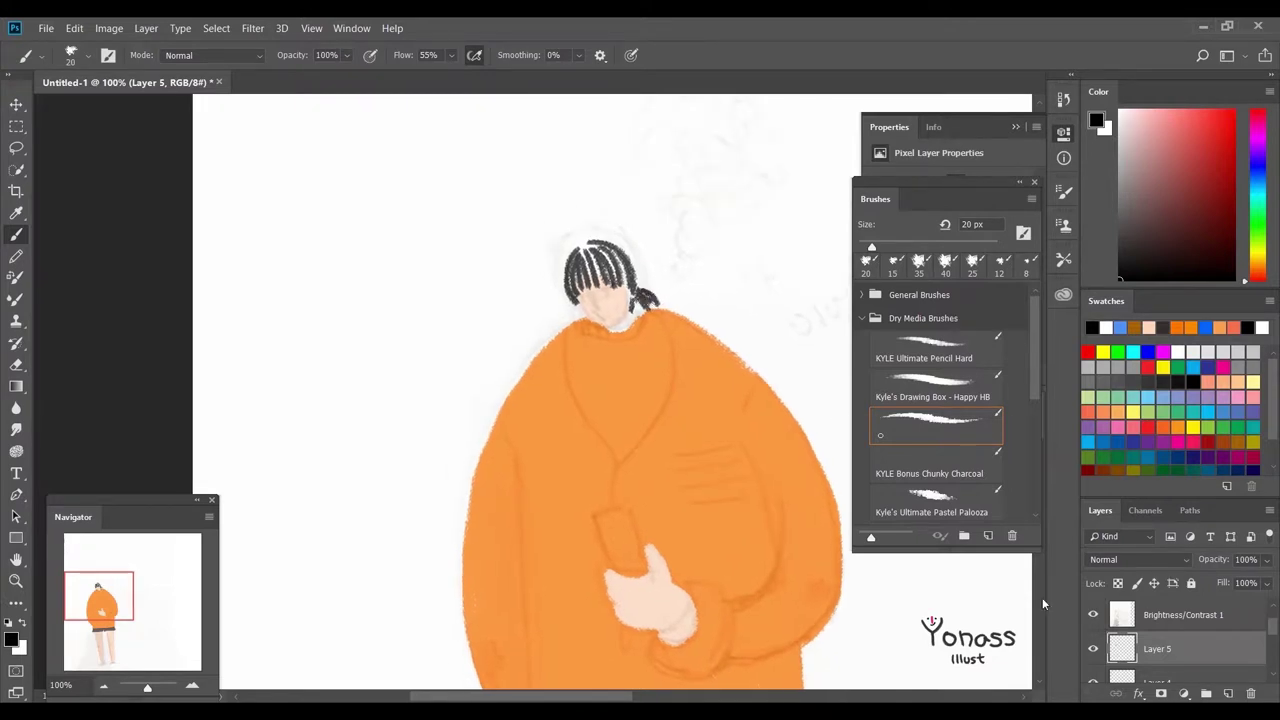
Toggle the visibility of individual layers to examine which parts of the figure each one holds
scroll(1180, 640, down, 2)
scroll(1272, 632, up, 3)
scroll(1272, 632, down, 5)
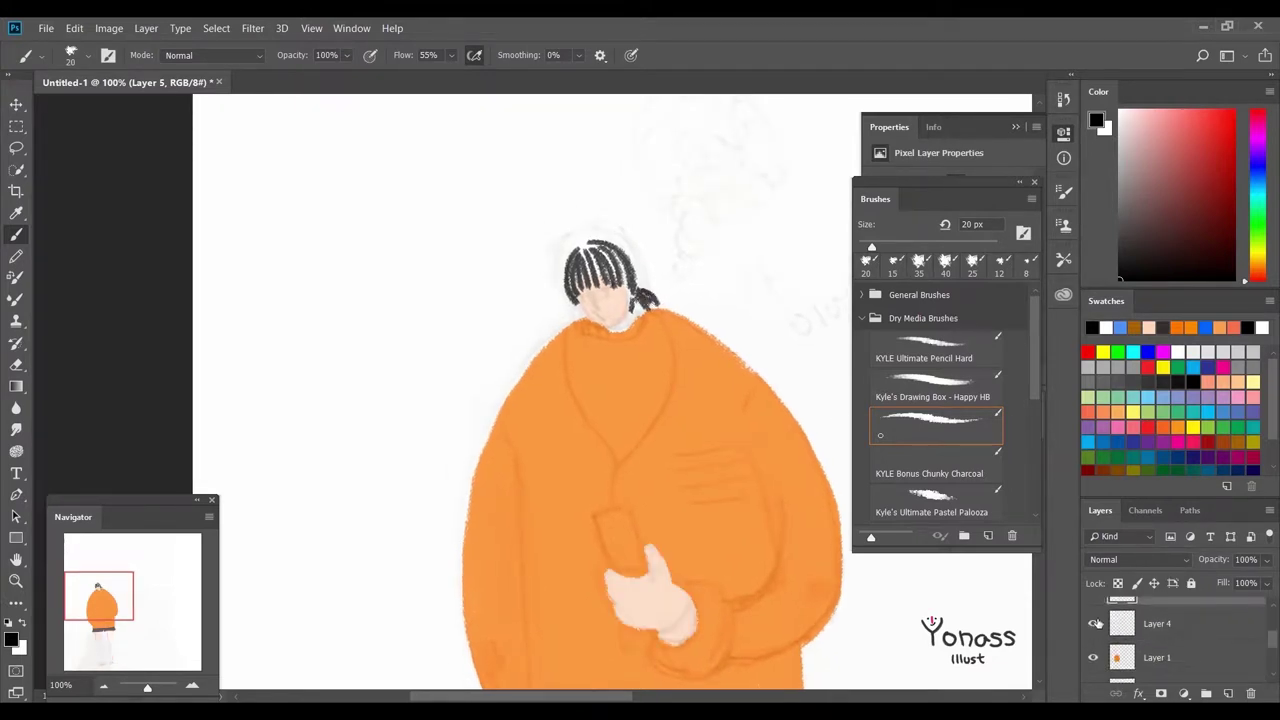
key(alt+bracketright)
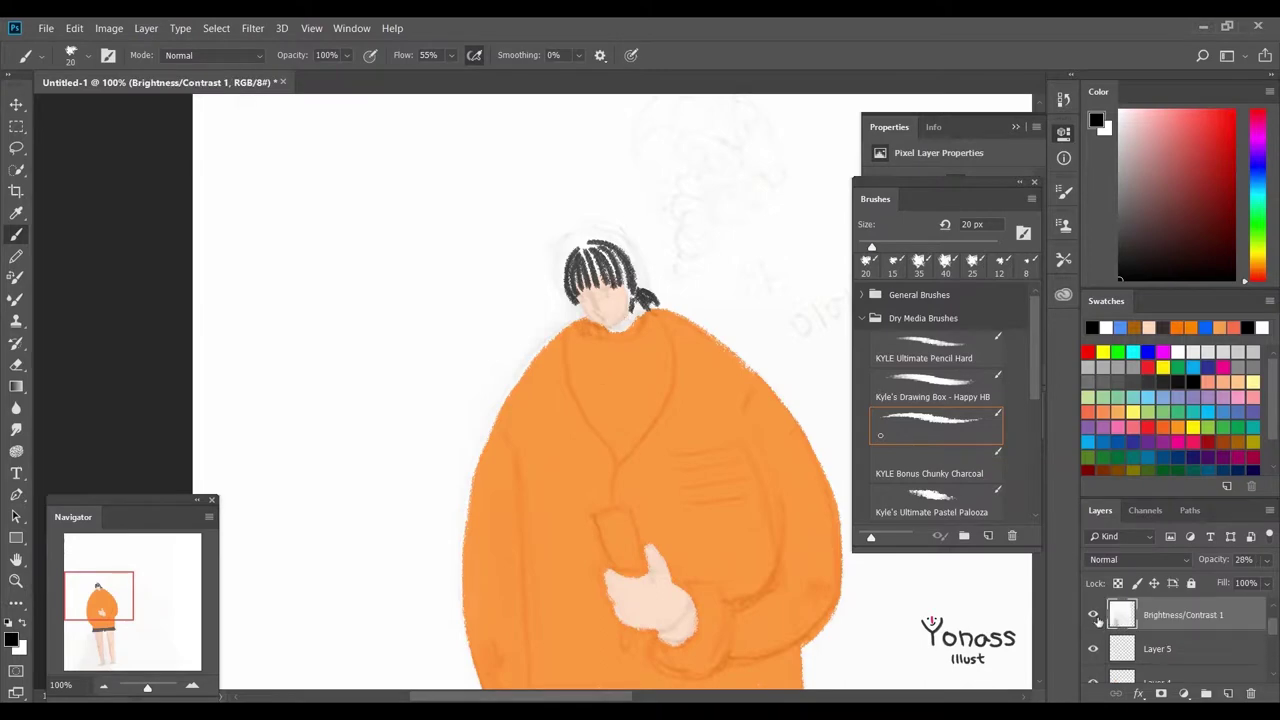
scroll(1092, 645, down, 1)
click(1093, 652)
click(1093, 652)
scroll(1093, 657, down, 1)
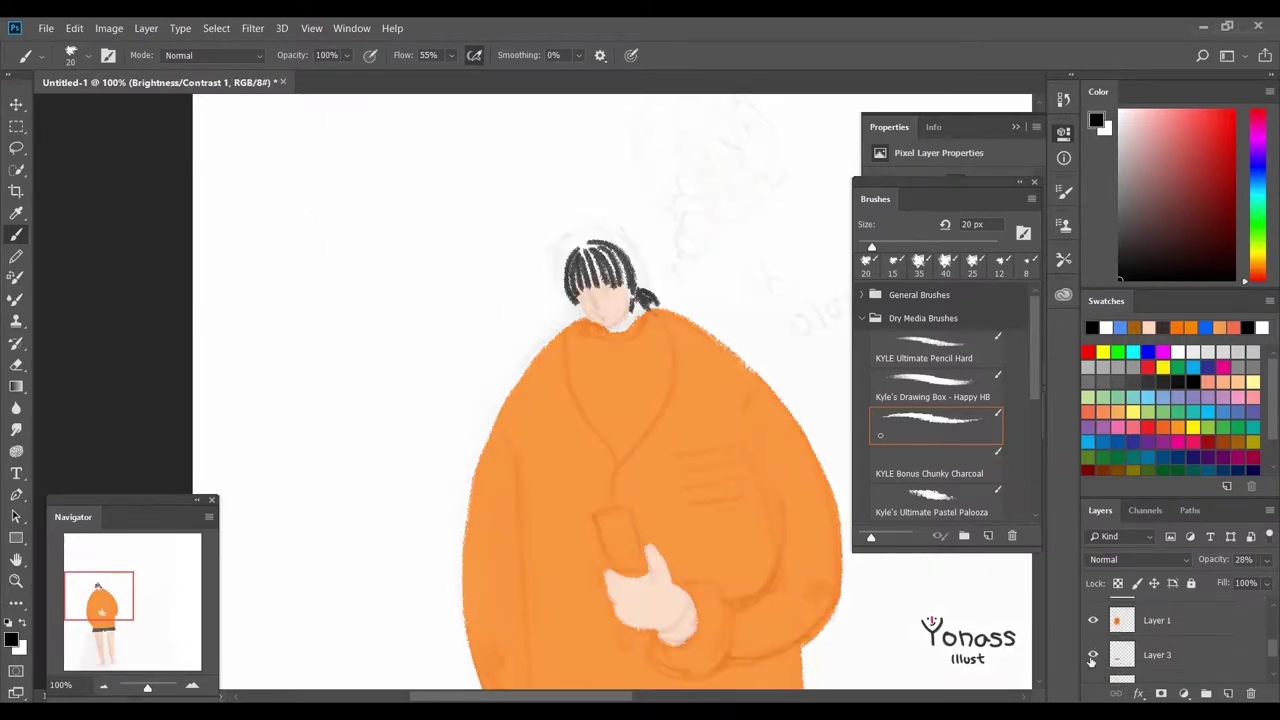
scroll(1275, 650, down, 2)
scroll(1117, 643, up, 2)
click(1093, 631)
click(1093, 631)
On Layer 1, paint an elongated red nose on the face
click(1160, 631)
scroll(1193, 366, down, 2)
click(1178, 468)
drag(598, 316, 593, 298)
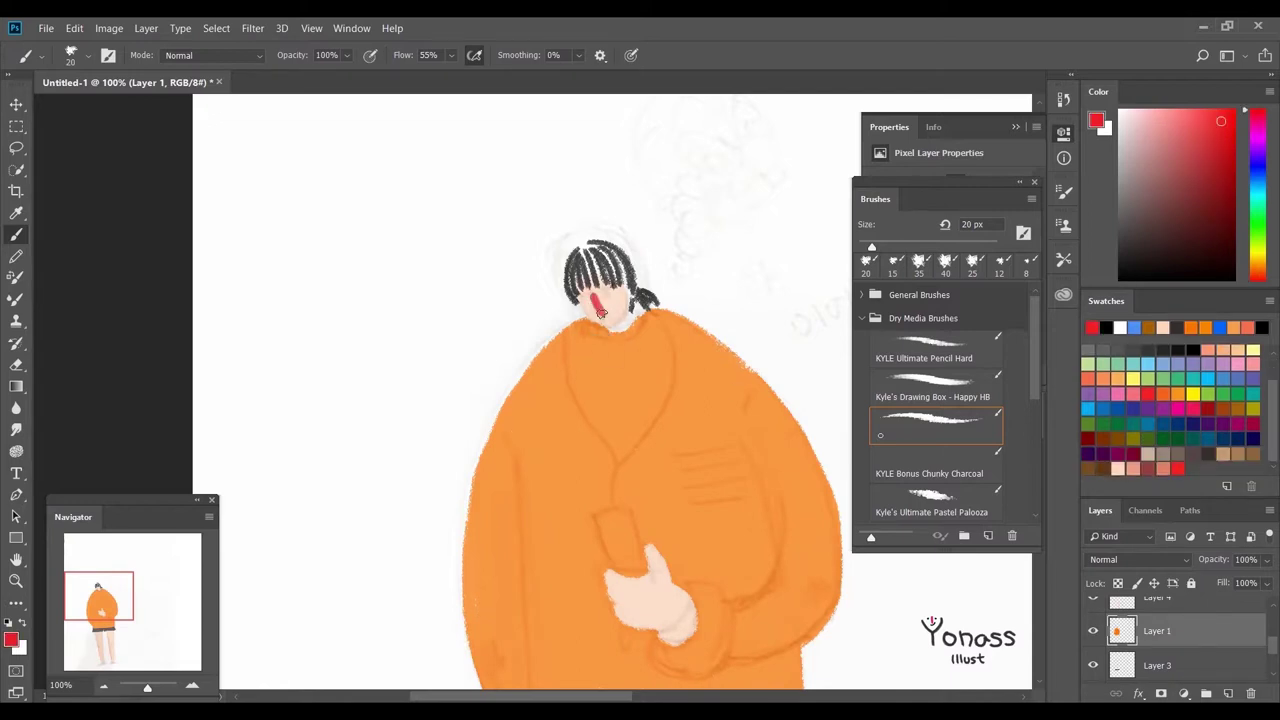
Draw the eyes and the mouth in black with Kyle's Drawing Box - Happy HB brush at 4 px
key(ctrl+plus)
key(comma)
key(d)
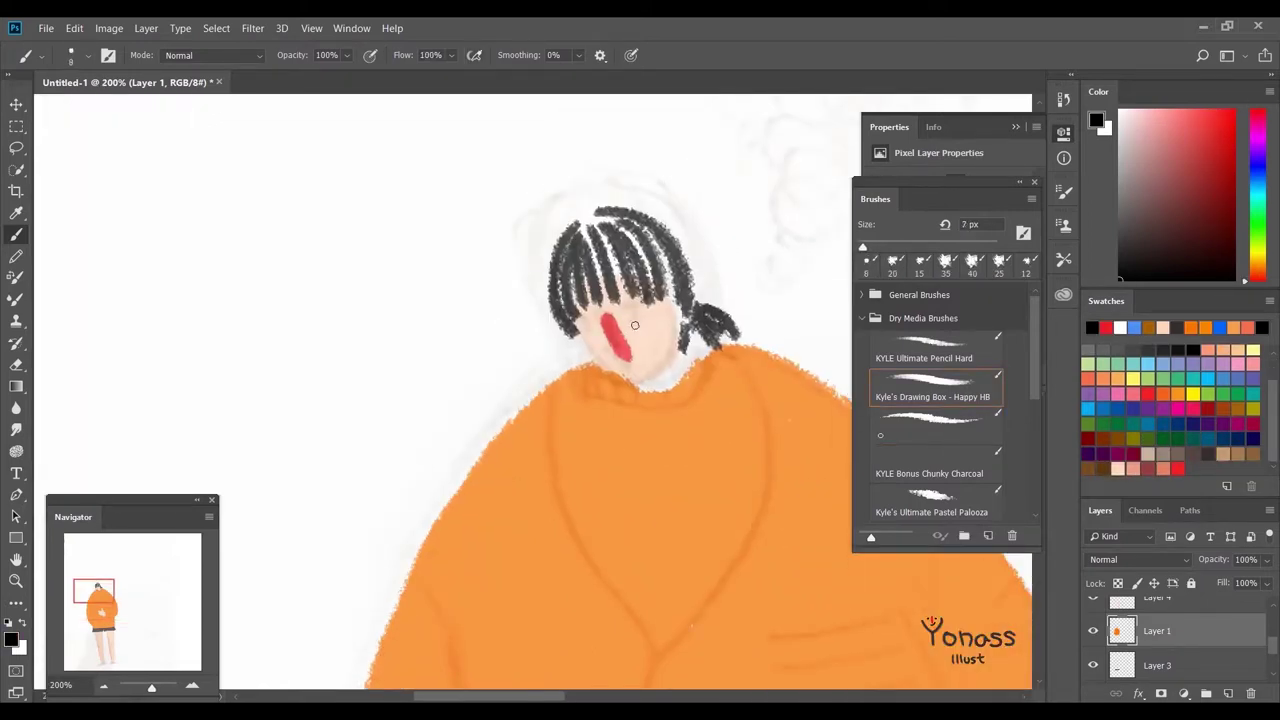
key(bracketleft)
key(bracketleft)
key(bracketleft)
key(bracketleft)
key(ctrl+z)
key(ctrl+z)
scroll(634, 343, up, 1)
key(ctrl+z)
click(632, 337)
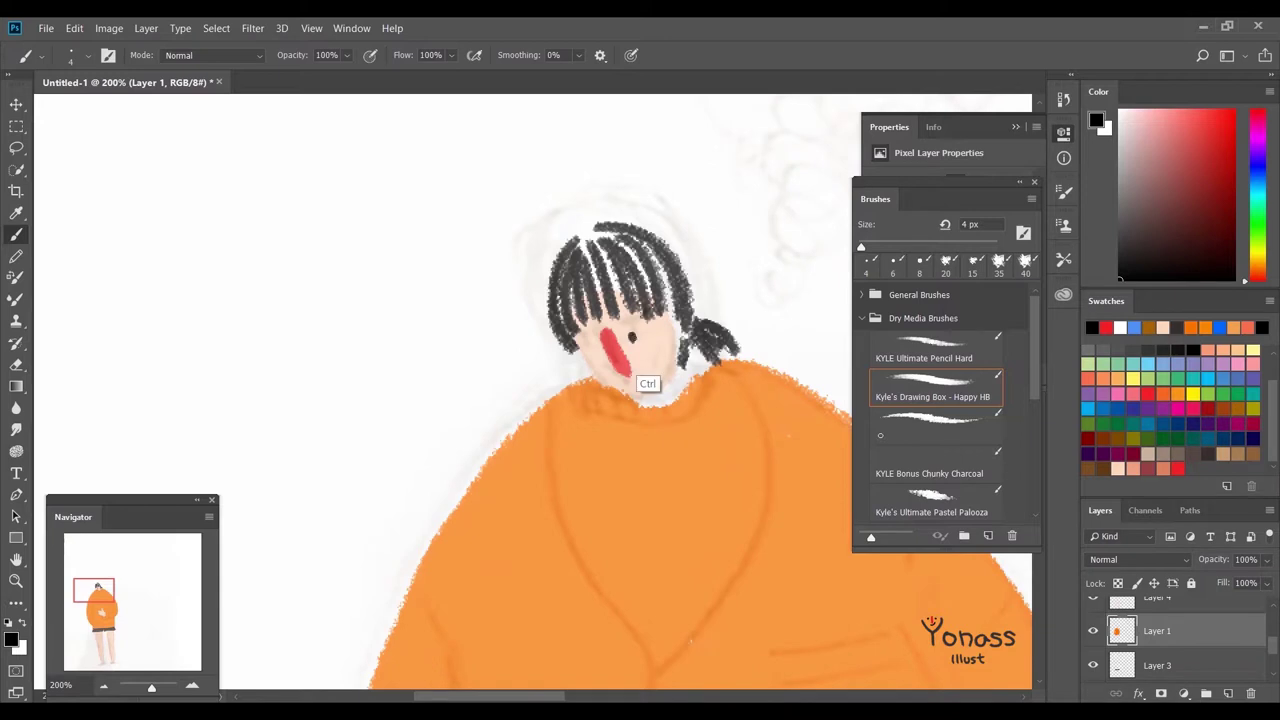
drag(606, 348, 590, 354)
drag(620, 381, 637, 386)
Scribble a curly black cloud above the head with the textured dry media brush
scroll(778, 290, down, 3)
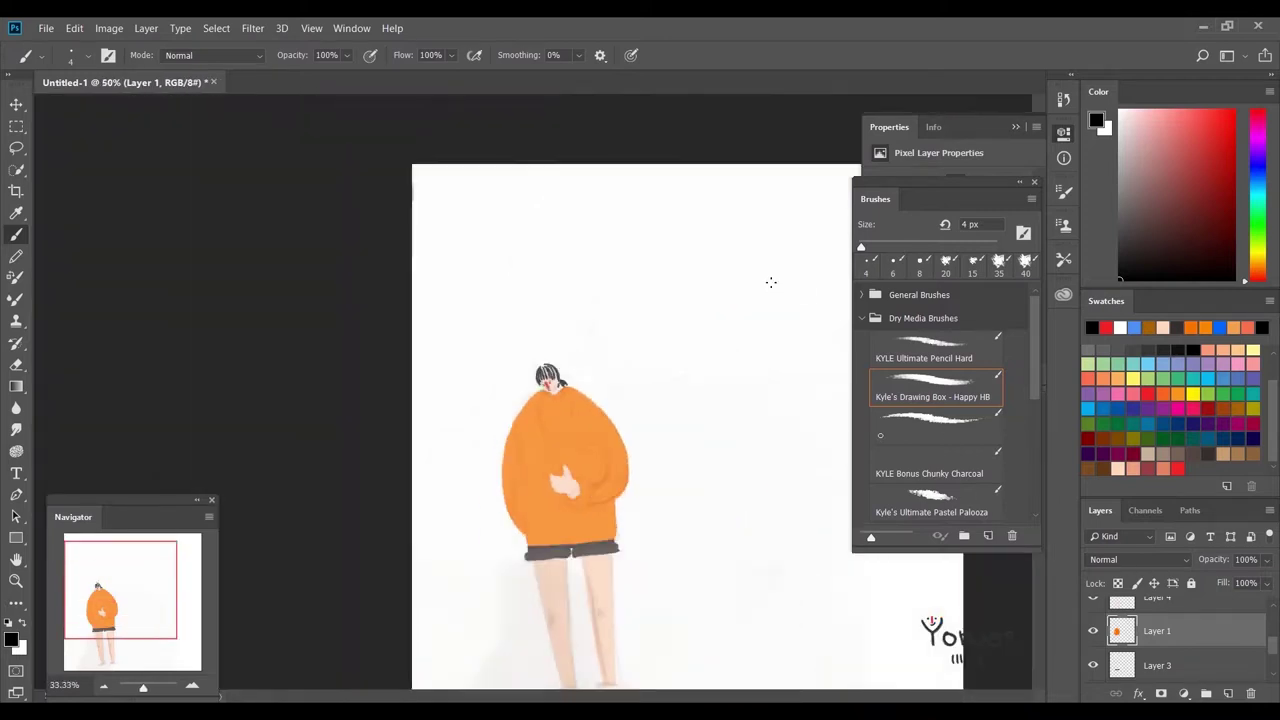
scroll(803, 460, up, 2)
scroll(803, 460, up, 2)
click(936, 425)
mouse_move(560, 376)
mouse_down()
mouse_move(592, 326)
mouse_move(580, 291)
mouse_move(615, 335)
mouse_move(657, 251)
mouse_move(645, 300)
mouse_move(685, 235)
mouse_move(705, 275)
mouse_up()
On Layer 1, paint the neck in the skin colour with a 15 px brush and touch up the collar in orange
key(ctrl+plus)
key(ctrl+plus)
click(1157, 632)
click(1162, 327)
click(1273, 604)
click(1172, 603)
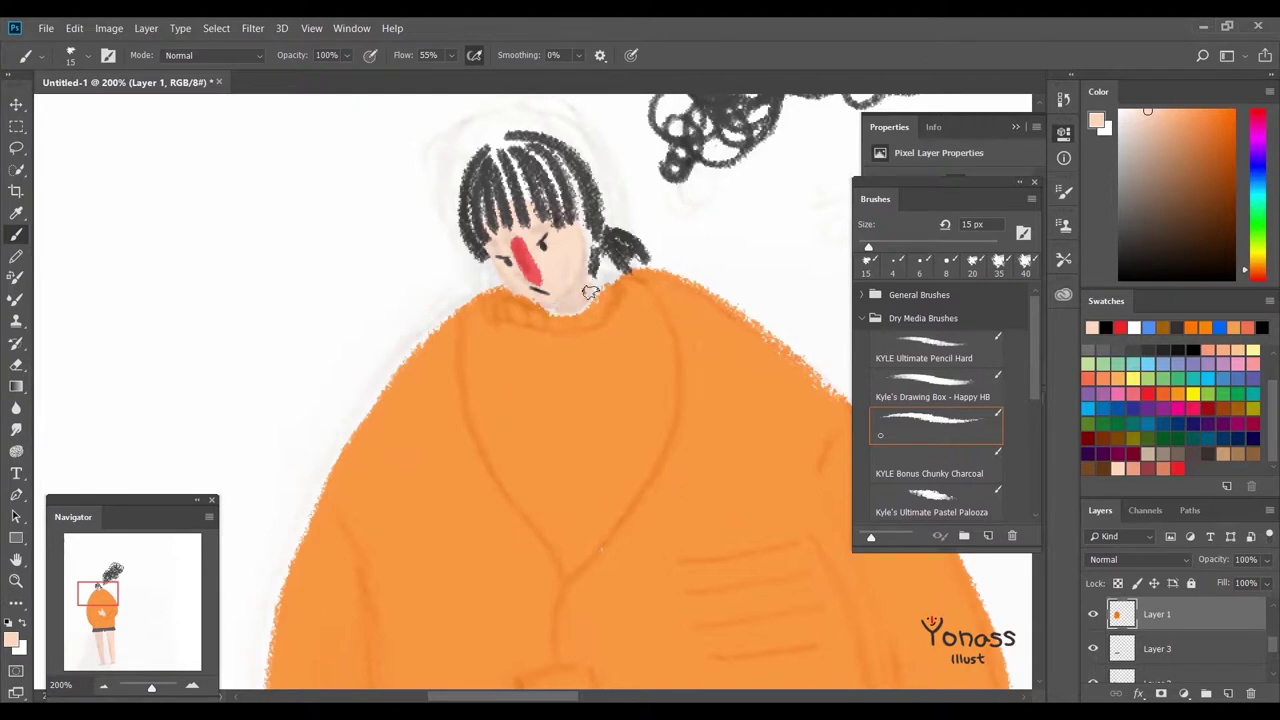
drag(585, 394, 575, 406)
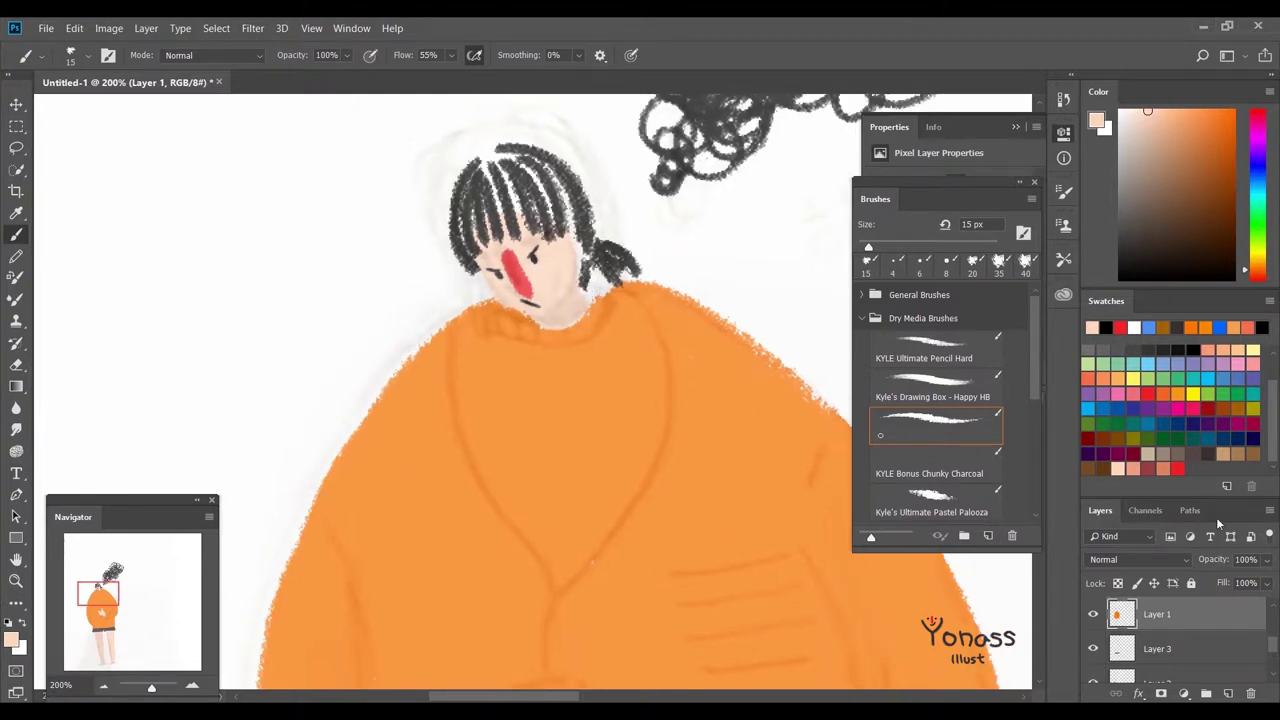
click(1192, 327)
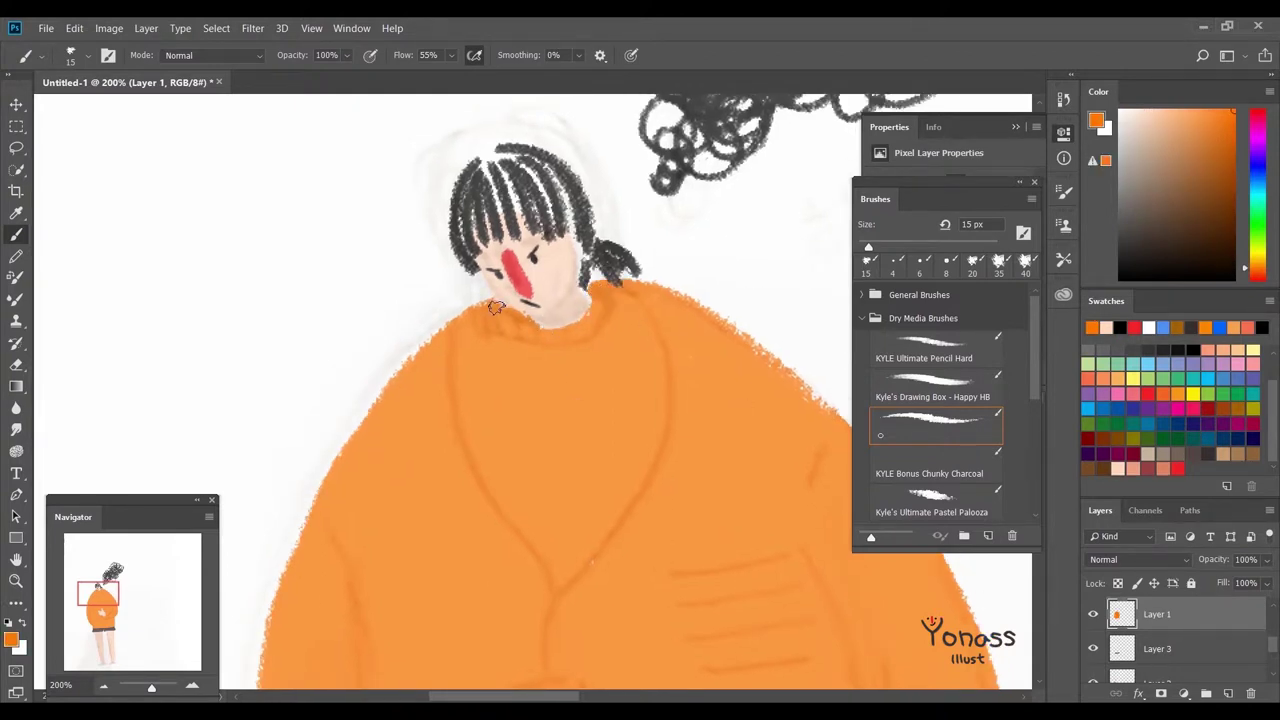
alt+click(541, 307)
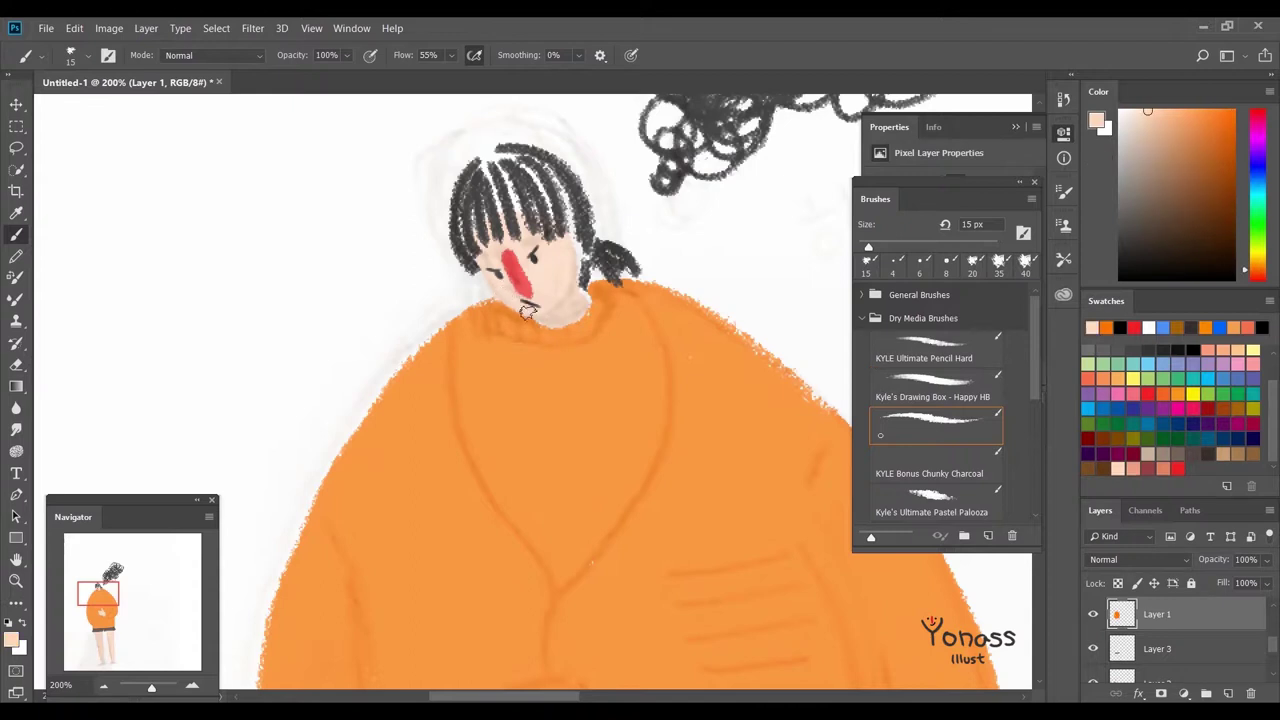
On a new layer, shade the ear and jawline in salmon with KYLE Ultimate Pencil Hard at 8 px
key(ctrl+shift+alt+n)
key(comma)
key(comma)
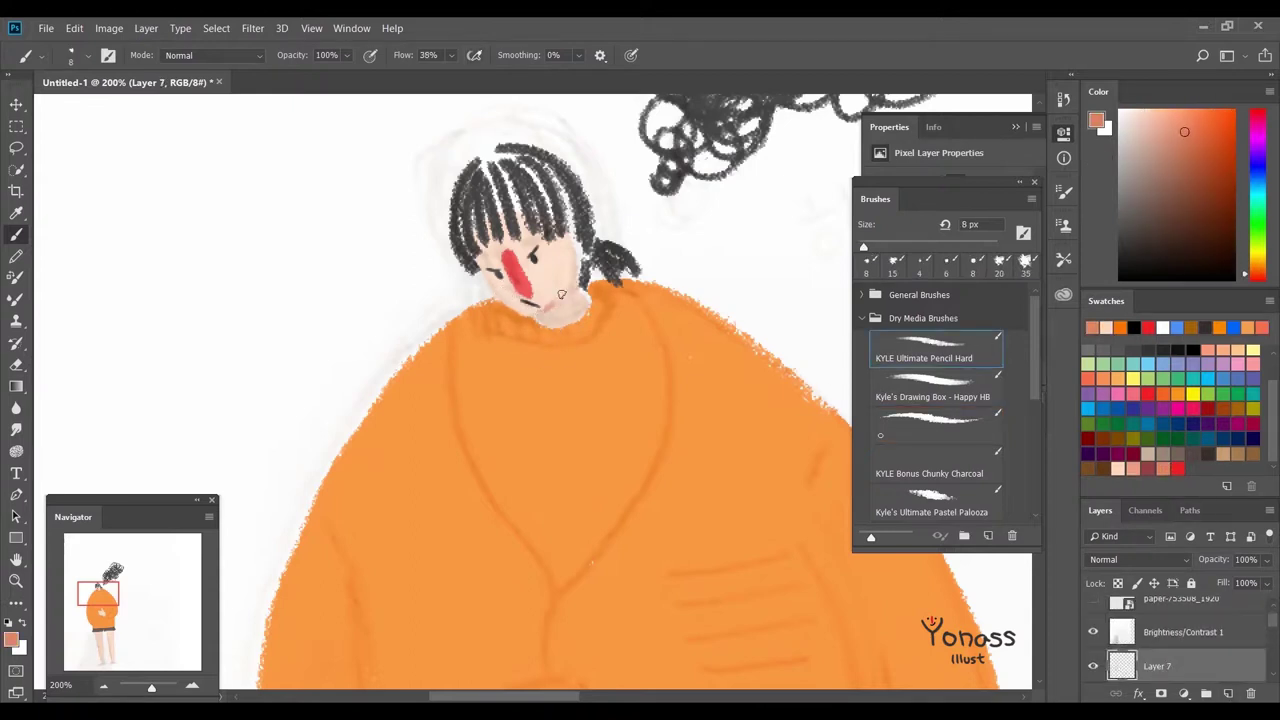
key(ctrl+z)
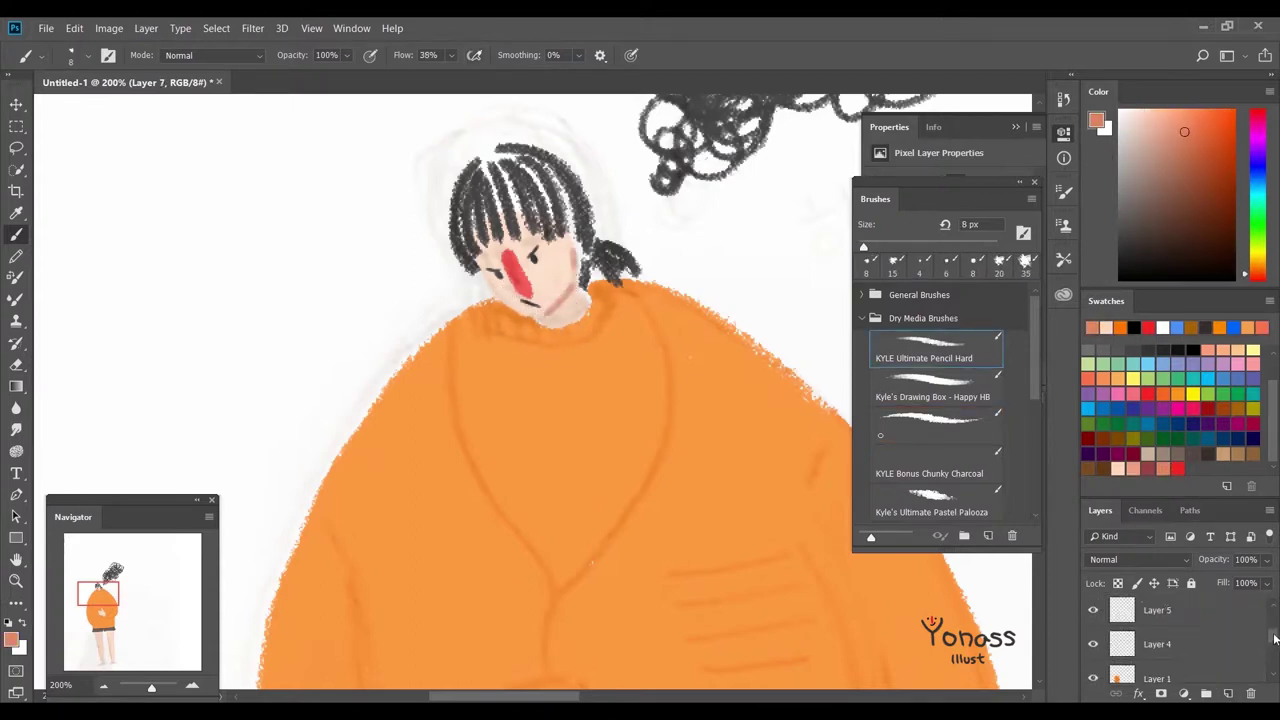
alt+click(578, 247)
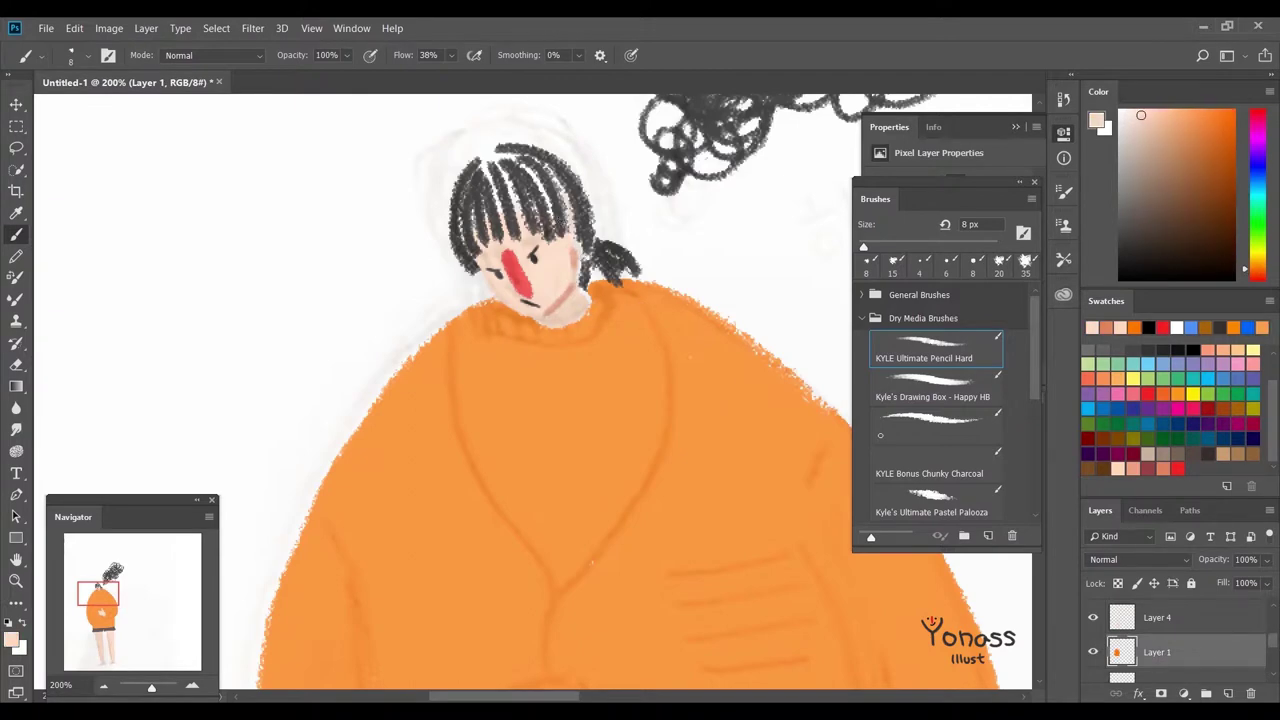
On a new layer, paint four parallel black stripes on the sweater's chest with the textured dry media brush at 20 px
drag(522, 157, 693, 490)
key(ctrl+shift+z)
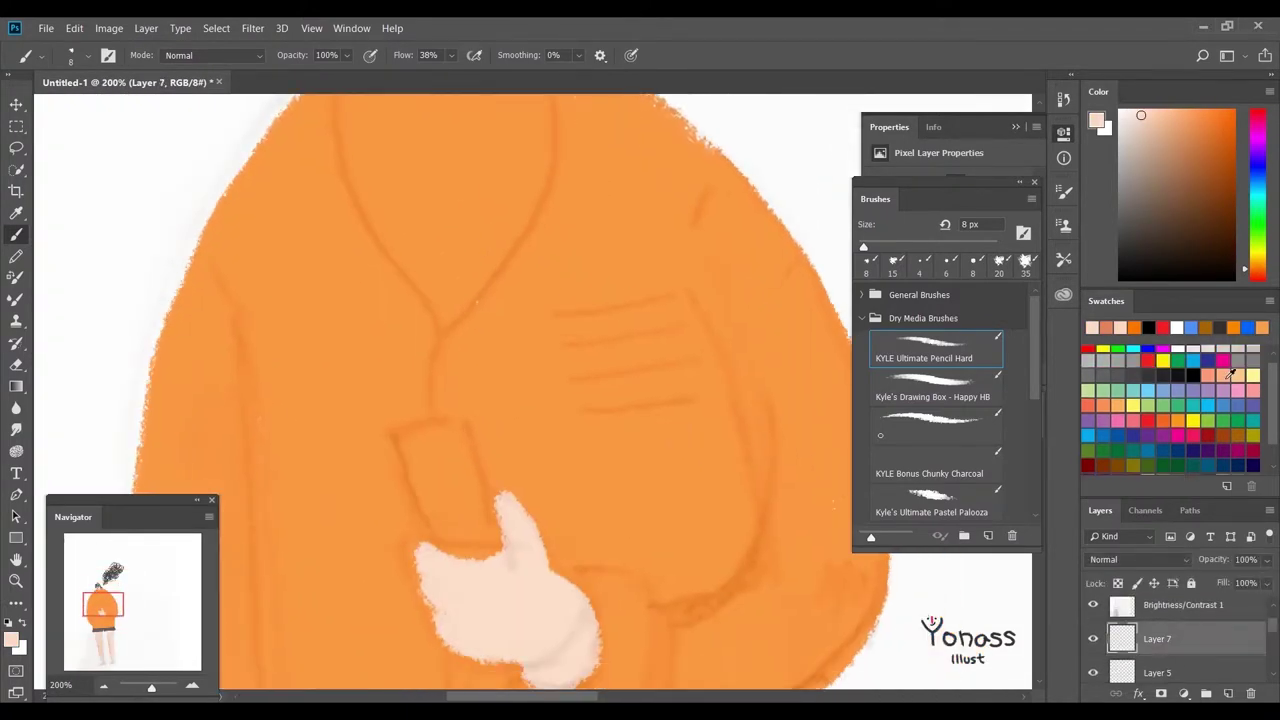
key(d)
key(period)
key(period)
mouse_move(553, 310)
mouse_down()
mouse_move(610, 291)
mouse_move(603, 311)
mouse_move(538, 319)
mouse_move(666, 296)
mouse_up()
key(ctrl+z)
key(bracketright)
key(ctrl+z)
drag(549, 341, 676, 330)
key(ctrl+z)
key(ctrl+z)
drag(560, 305, 664, 296)
drag(563, 336, 660, 328)
drag(575, 368, 668, 358)
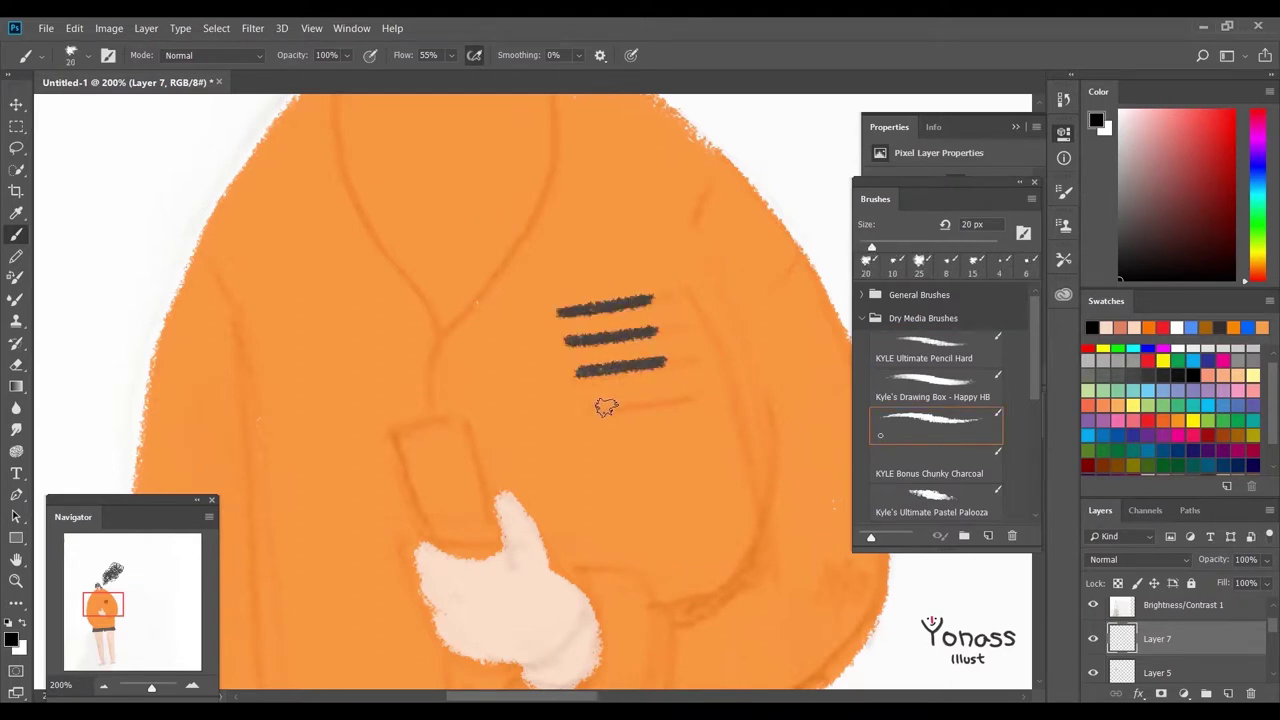
drag(586, 409, 677, 397)
Create a new layer and set up KYLE Ultimate Pencil Hard in bright yellow at 8 px for the sleeve seams
drag(677, 397, 722, 449)
click(1228, 694)
drag(640, 520, 737, 466)
click(935, 345)
click(1233, 199)
key(bracketleft)
mouse_move(747, 224)
mouse_down()
mouse_move(737, 300)
mouse_move(706, 306)
mouse_move(666, 381)
mouse_up()
key(ctrl+z)
mouse_move(700, 158)
mouse_down()
mouse_move(668, 246)
mouse_move(707, 338)
mouse_up()
drag(650, 252, 688, 390)
key(ctrl+minus)
key(ctrl+plus)
key(ctrl+z)
key(ctrl+z)
Draw the shoulder seam and the inner sleeve line of the bent arm in yellow, following the sketch
key(ctrl+minus)
scroll(600, 300, down, 2)
drag(580, 180, 590, 400)
key(ctrl+z)
drag(588, 185, 570, 408)
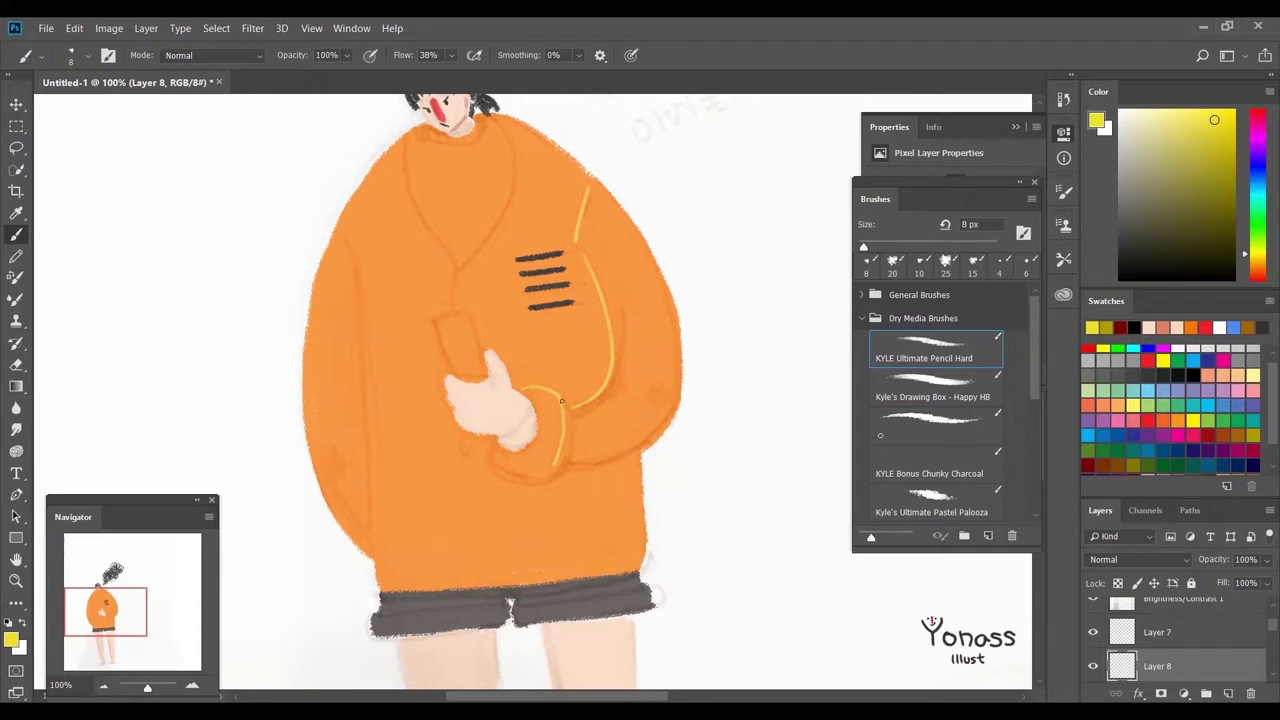
Redraw the yellow outline around the bent arm's cuff, closing it below the hand
key(ctrl+z)
key(ctrl+z)
mouse_move(527, 388)
mouse_down()
mouse_move(496, 484)
mouse_move(554, 469)
mouse_move(580, 481)
mouse_up()
key(ctrl+z)
key(ctrl+z)
scroll(628, 464, up, 3)
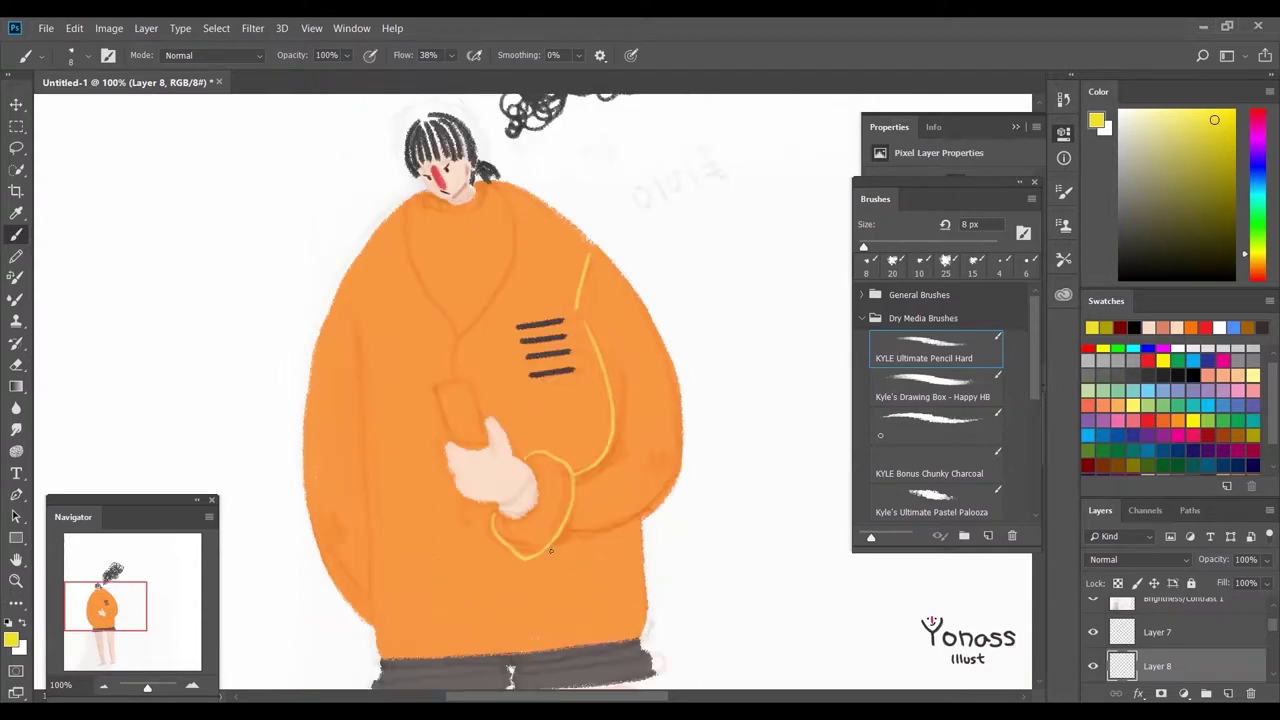
Draw the hanging arm's shoulder and sleeve seams and the bent sleeve's lower edge in yellow
scroll(571, 423, left, 3)
scroll(437, 357, down, 3)
drag(427, 300, 432, 566)
drag(452, 444, 474, 604)
scroll(1277, 388, up, 1)
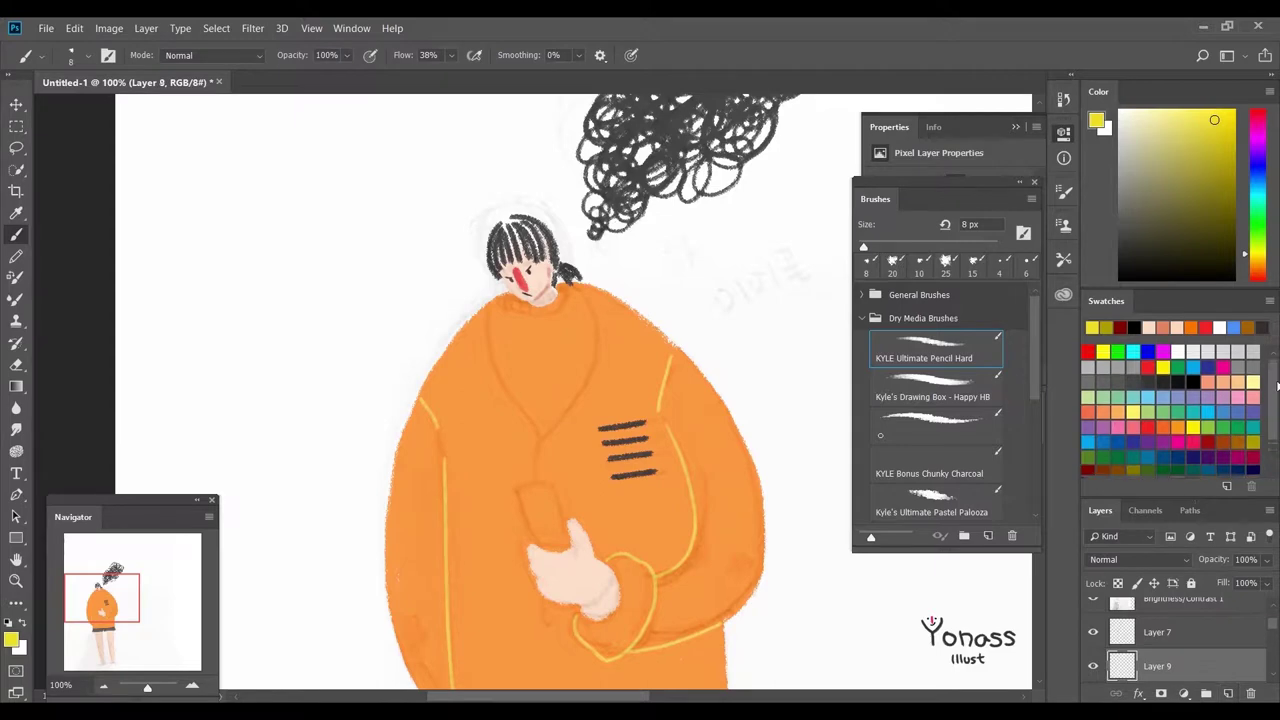
On Layer 9, draw a grey Y-shaped cord from the neck down to the hand with the textured dry media brush at 15 px
click(1101, 367)
drag(537, 370, 532, 330)
click(935, 420)
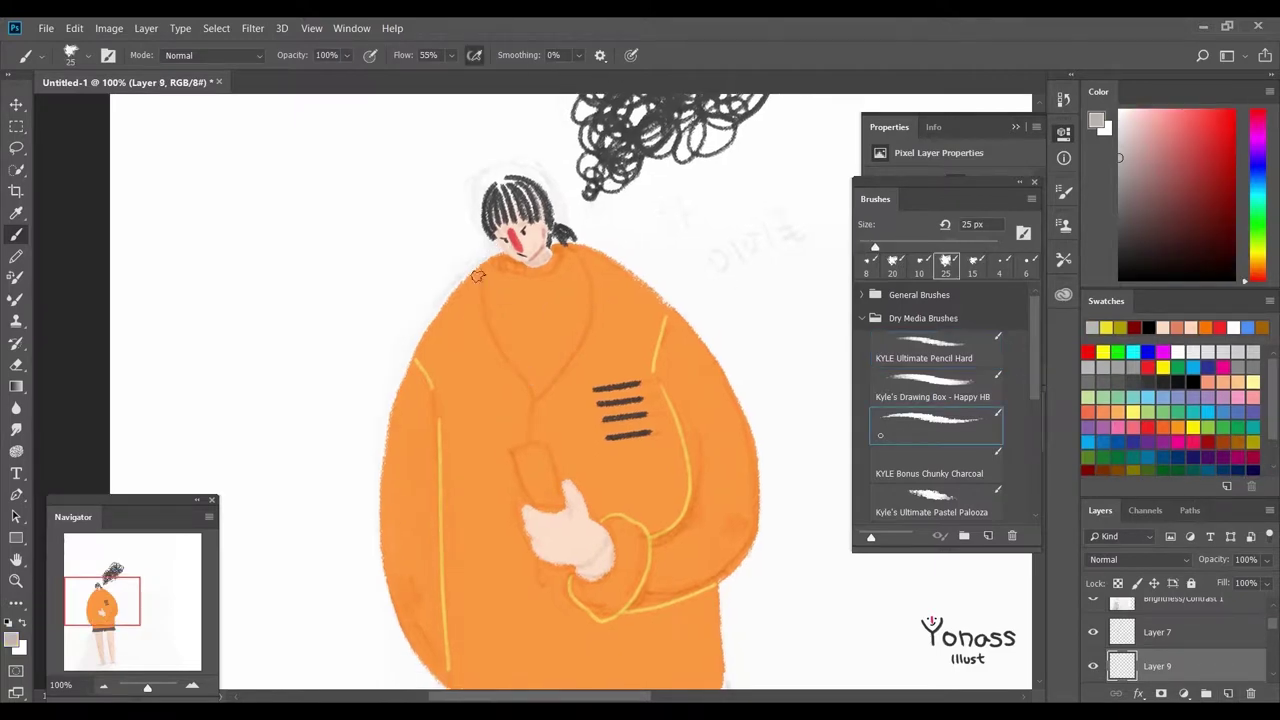
key(bracketleft)
drag(493, 247, 524, 400)
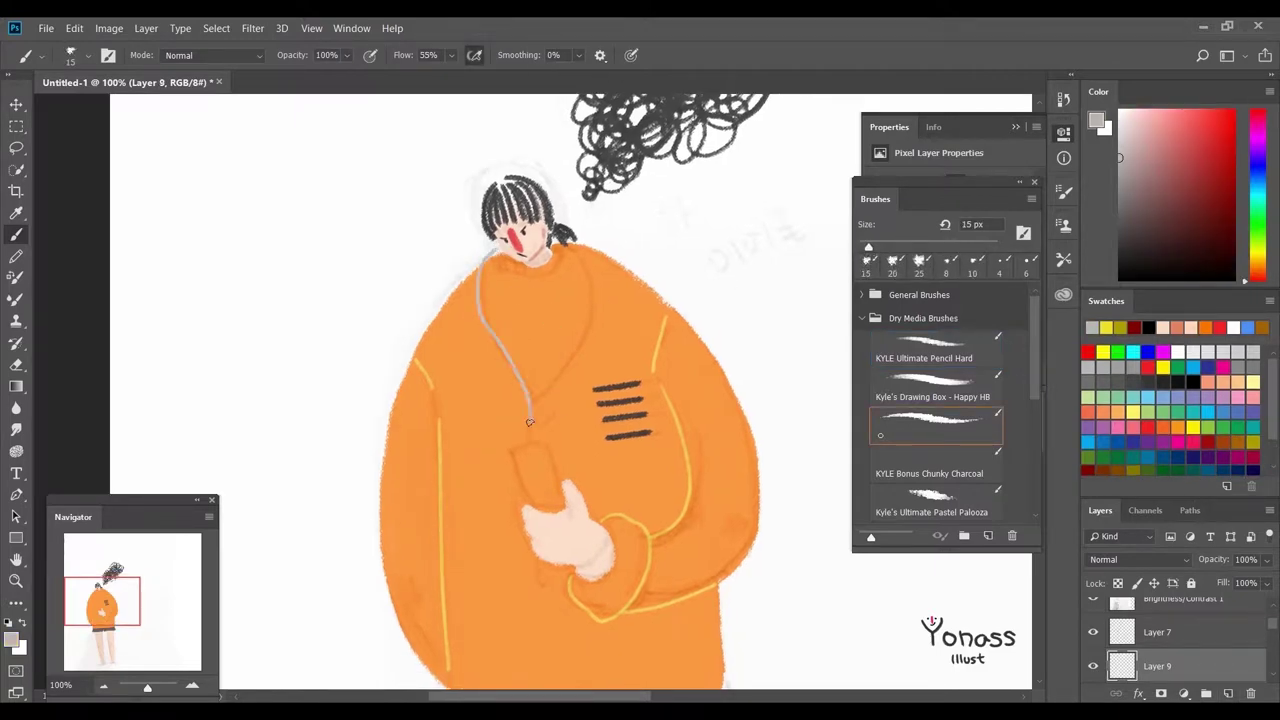
drag(560, 236, 527, 405)
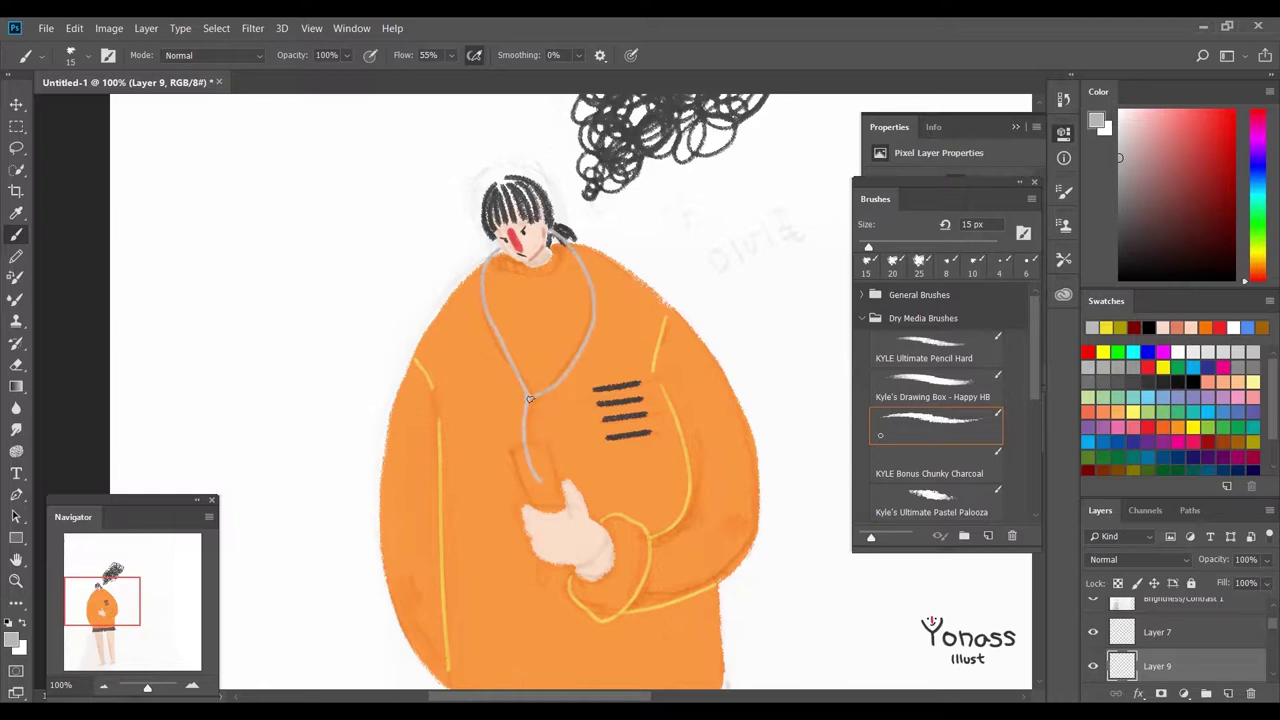
drag(536, 432, 526, 382)
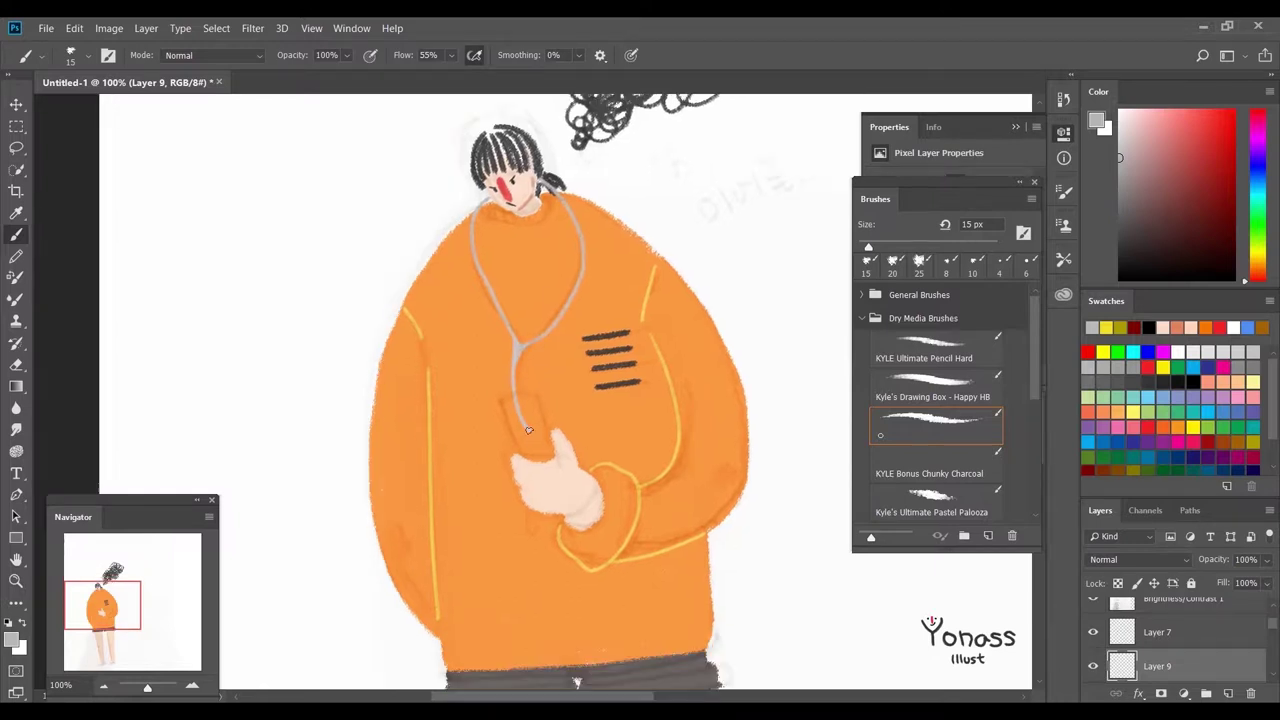
On a new layer, paint the top of the object held in the hand in light orange with the 15 px brush
click(1228, 693)
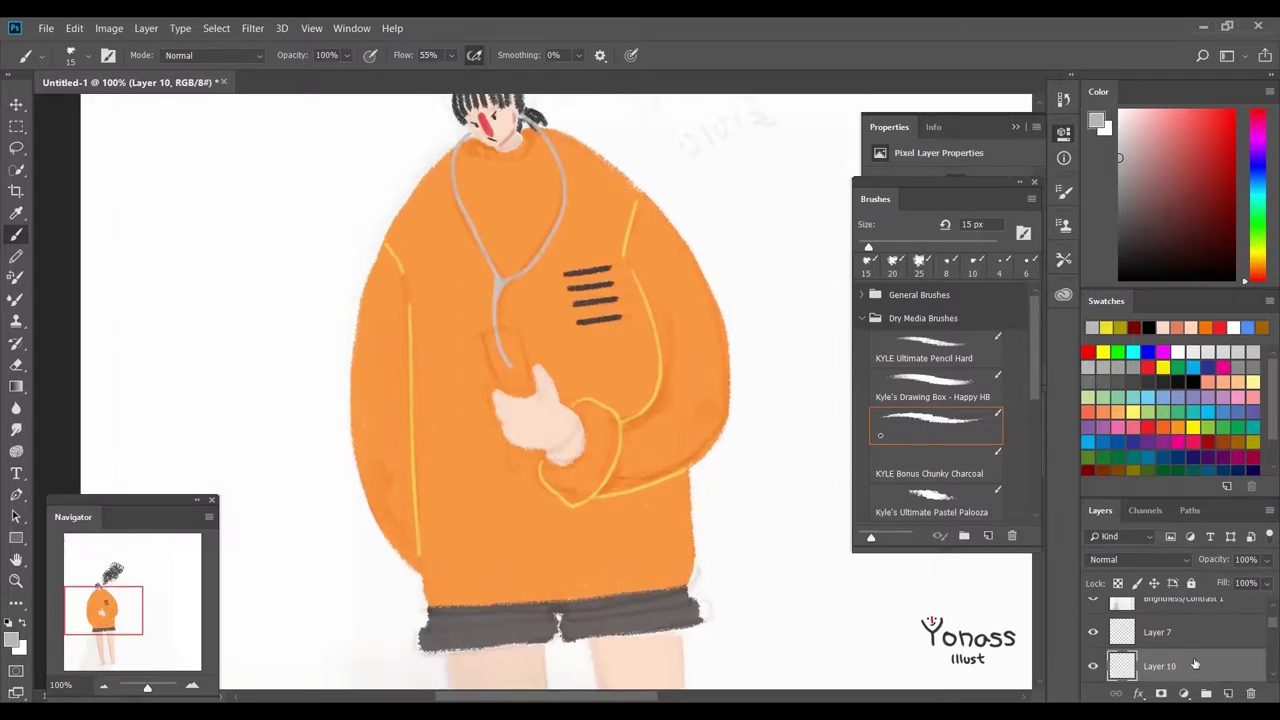
click(1188, 420)
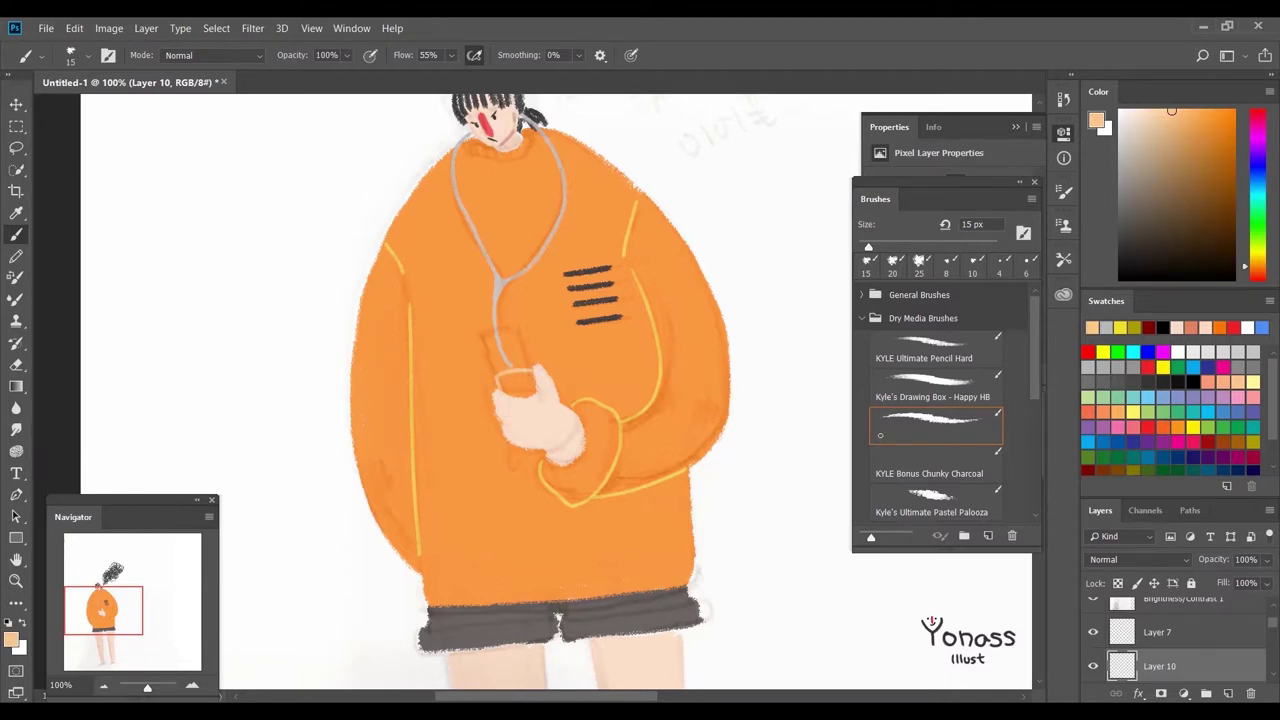
click(1207, 381)
scroll(540, 400, down, 1)
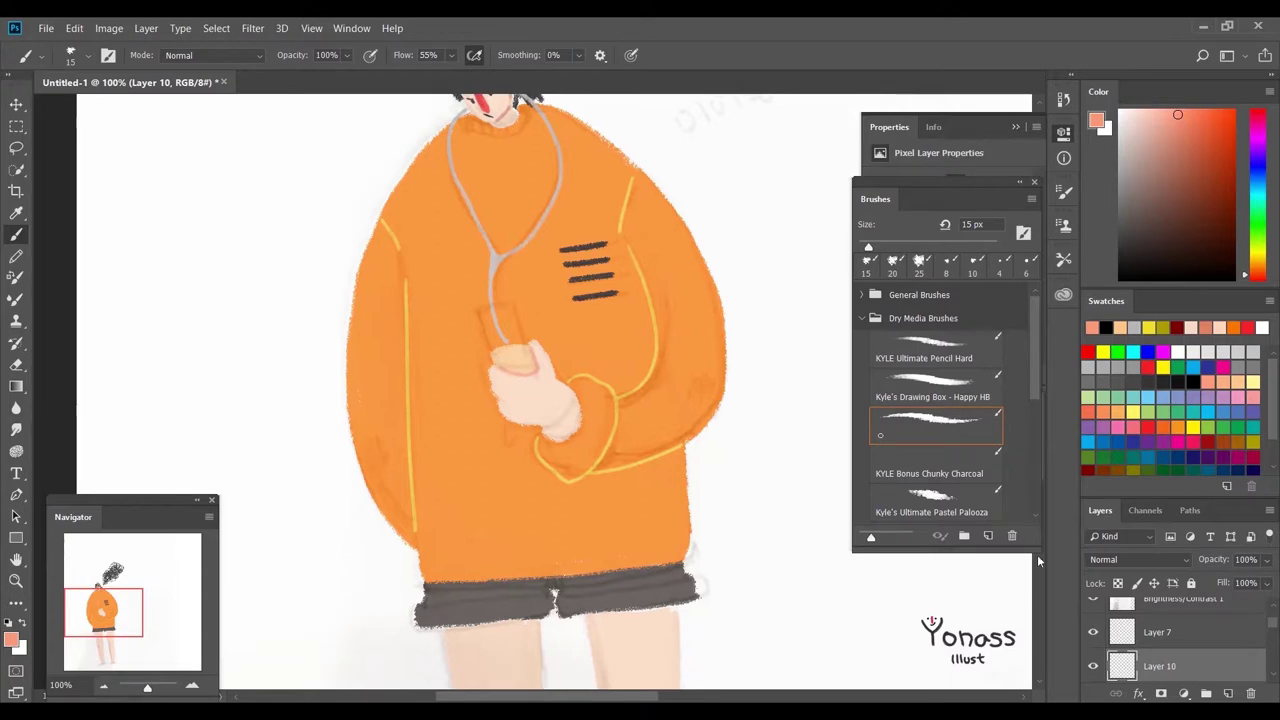
On Layer 4, draw the finger lines on the hand in salmon with KYLE Ultimate Pencil Hard at 8 px
scroll(1163, 610, down, 2)
click(1163, 606)
click(1160, 666)
click(923, 350)
click(1227, 486)
click(845, 199)
scroll(1168, 460, down, 2)
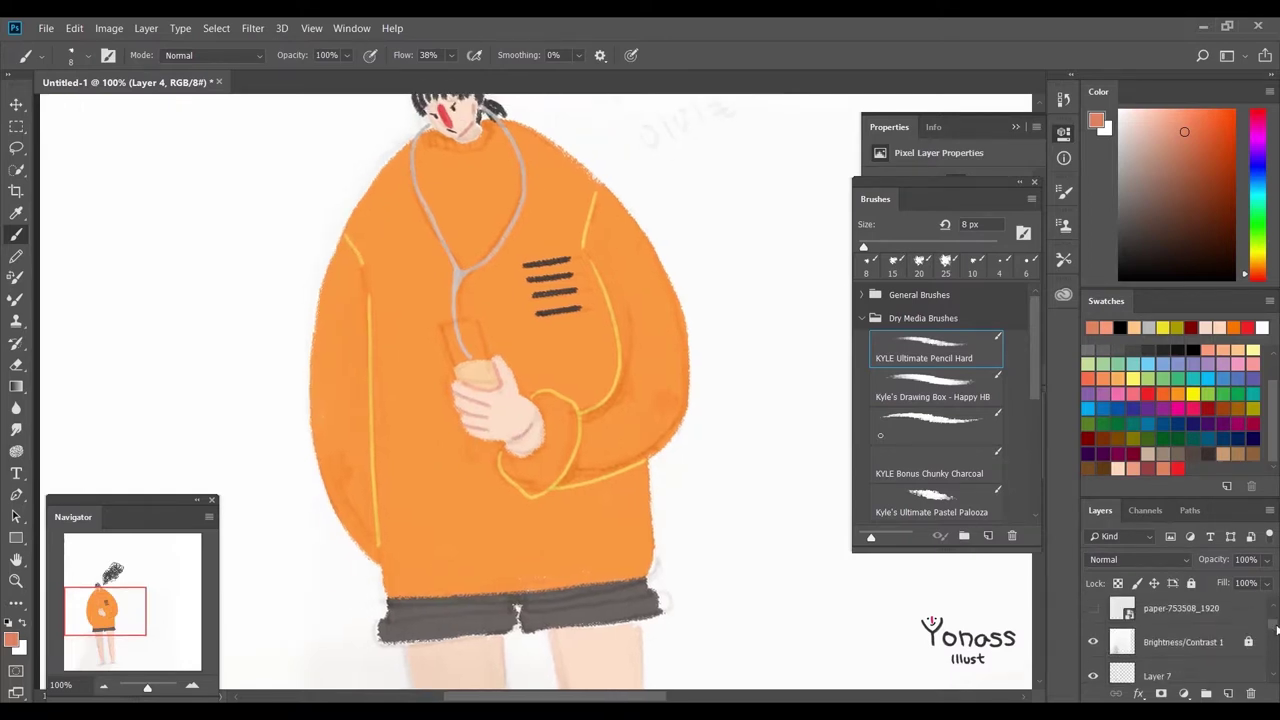
On Layer 7, paint dark patches on both sweater elbows with the textured dry media brush at 25 px
click(1163, 465)
click(1195, 453)
click(935, 420)
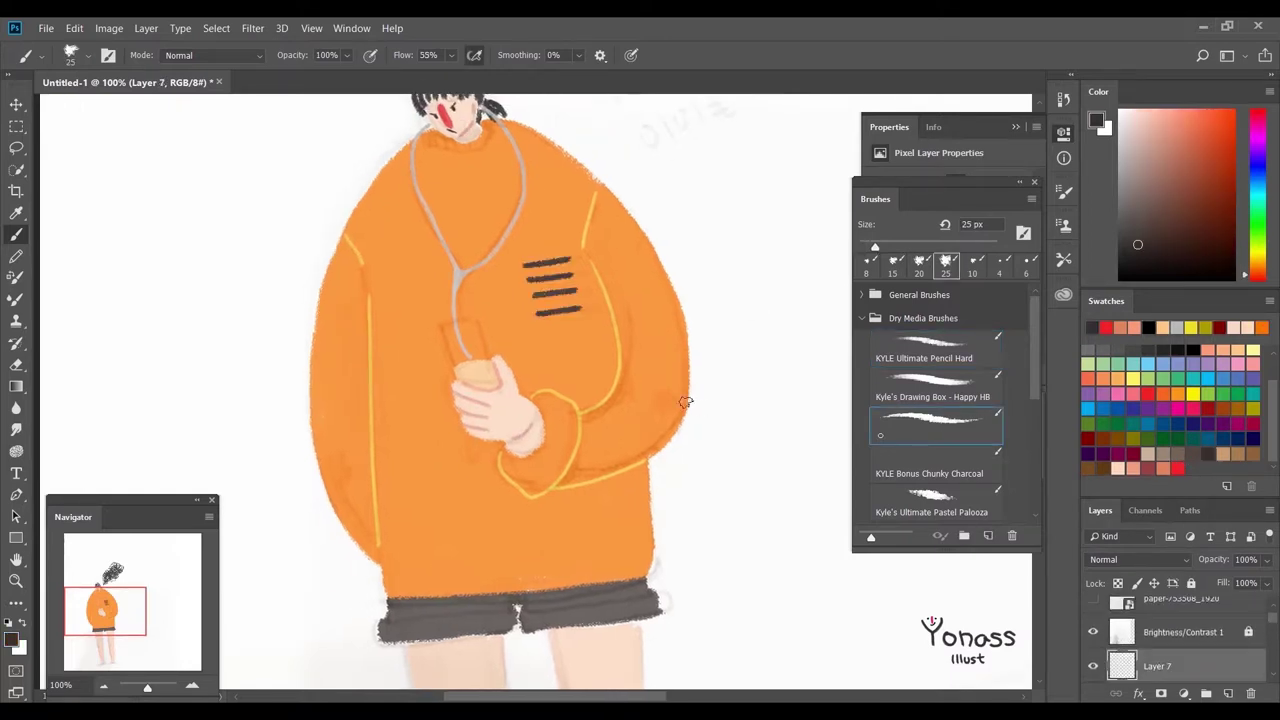
drag(670, 382, 664, 408)
Paint a red rectangular patch on each knee with the 25 px brush
scroll(323, 402, down, 5)
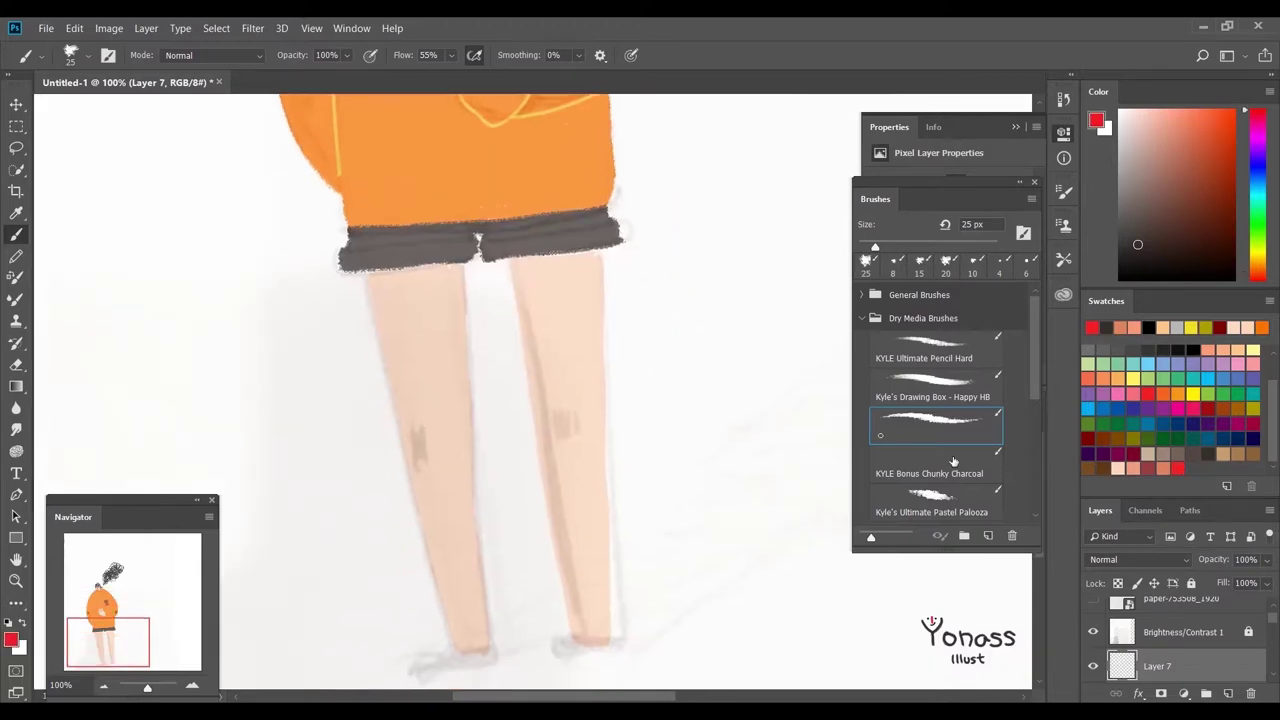
click(1092, 327)
drag(414, 424, 424, 452)
drag(562, 423, 566, 438)
On Layer 4, paint both feet in the skin colour with the 25 px brush
scroll(615, 334, down, 3)
scroll(1222, 620, down, 3)
click(1160, 666)
alt+click(491, 501)
drag(566, 503, 601, 498)
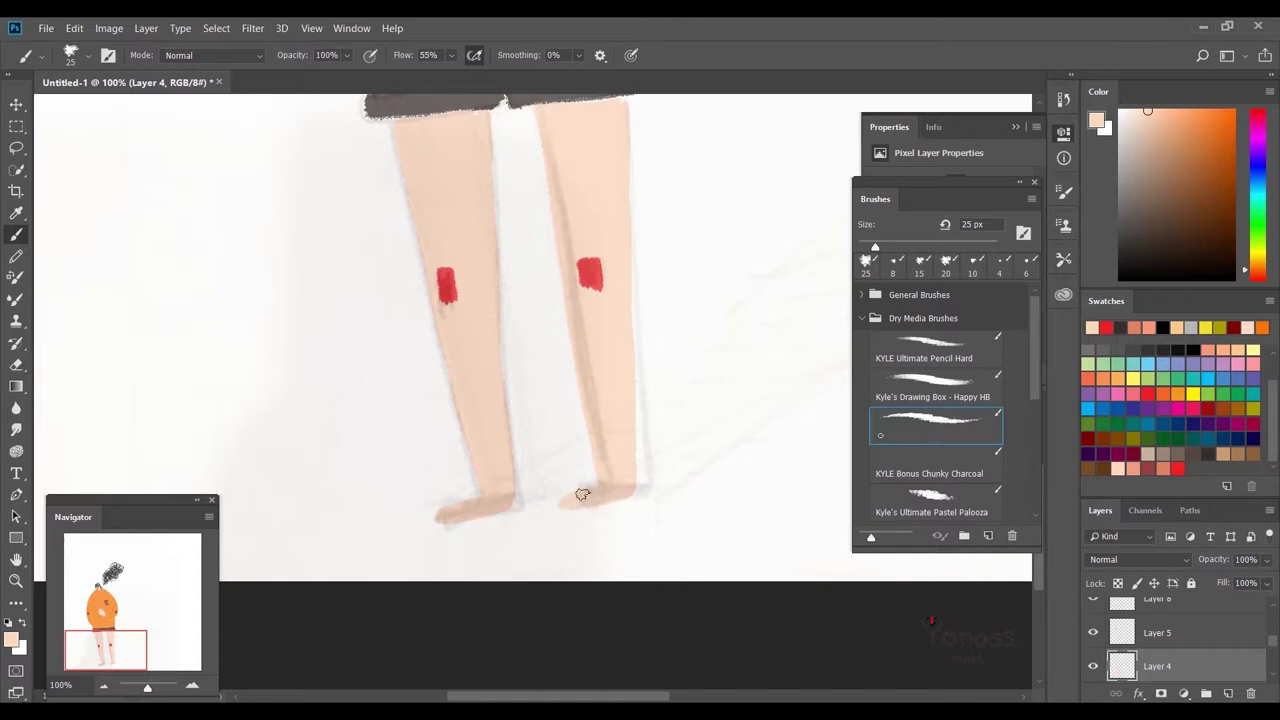
On a new layer, paint dark sandals with soles and straps on both feet with the 25 px brush
alt+click(618, 515)
key(ctrl+shift+alt+n)
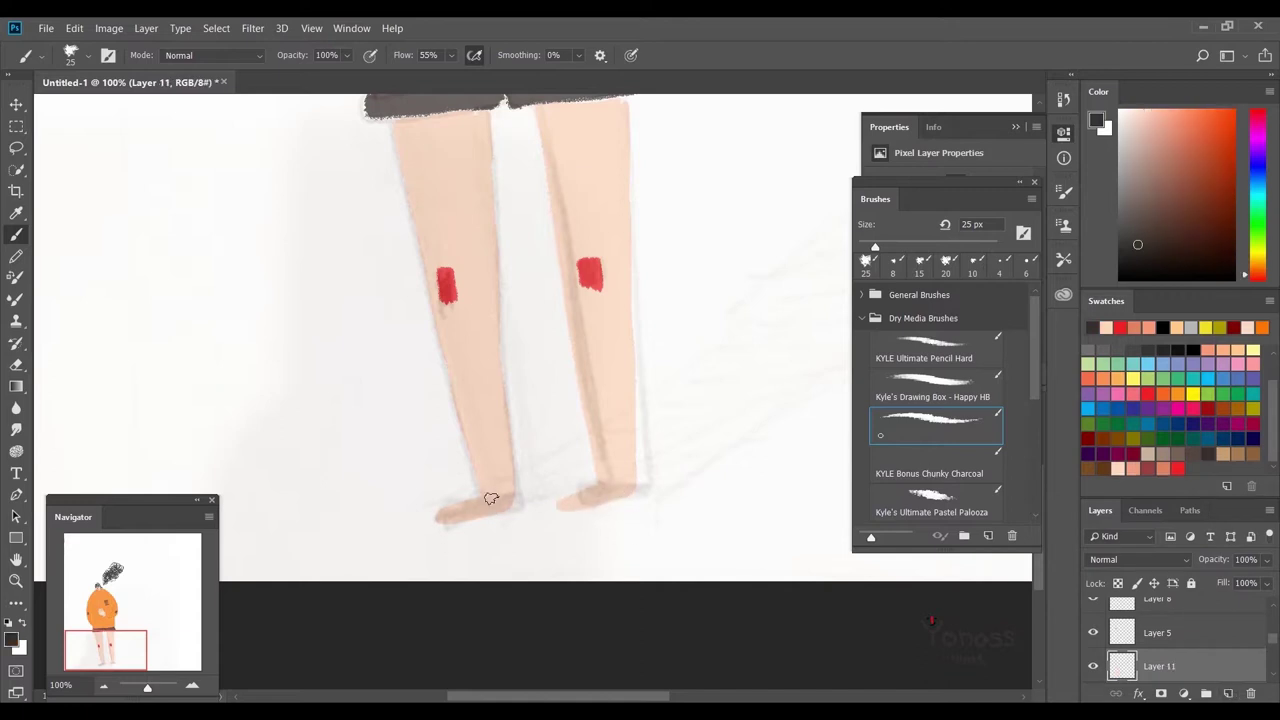
key(ctrl+z)
click(460, 510)
drag(437, 524, 513, 496)
mouse_move(558, 514)
mouse_down()
mouse_move(639, 495)
mouse_move(581, 512)
mouse_move(607, 506)
mouse_move(634, 476)
mouse_up()
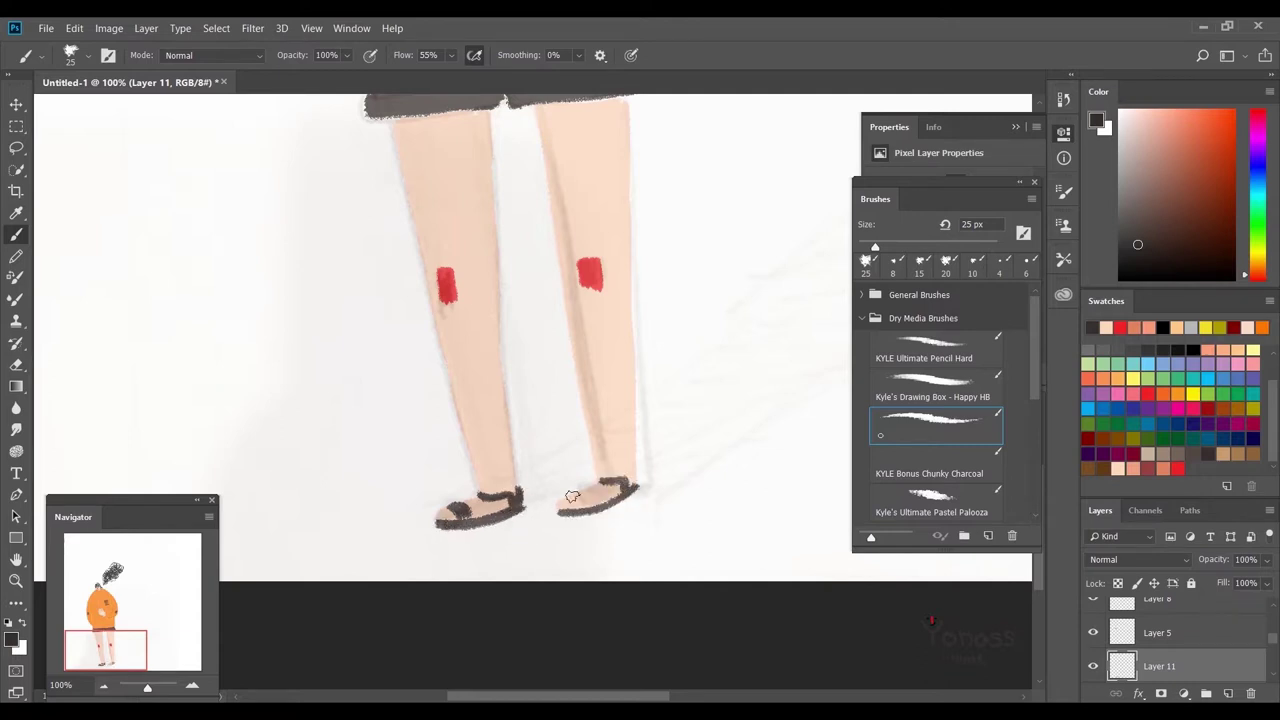
key(ctrl+z)
On Layer 7, draw grey-brown hem lines and short ribbing strokes on the shorts with KYLE Ultimate Pencil Hard at 8 px
scroll(617, 477, down, 3)
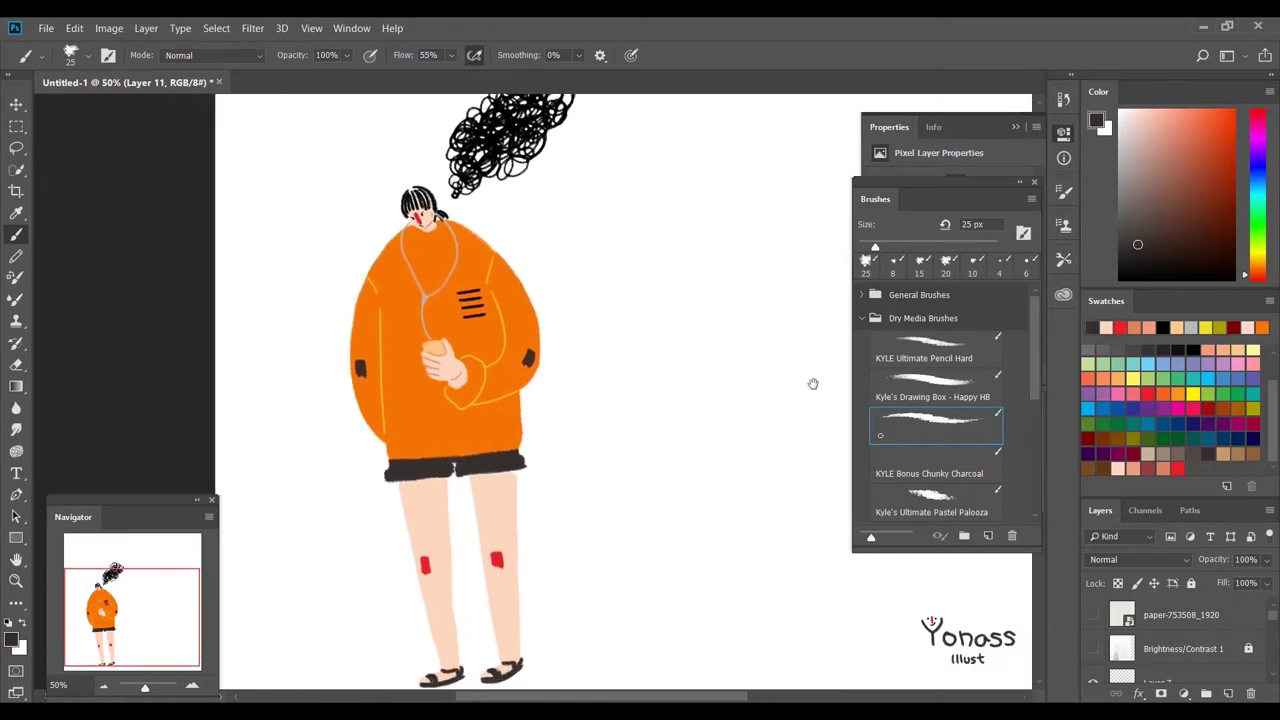
click(1172, 447)
drag(406, 442, 464, 442)
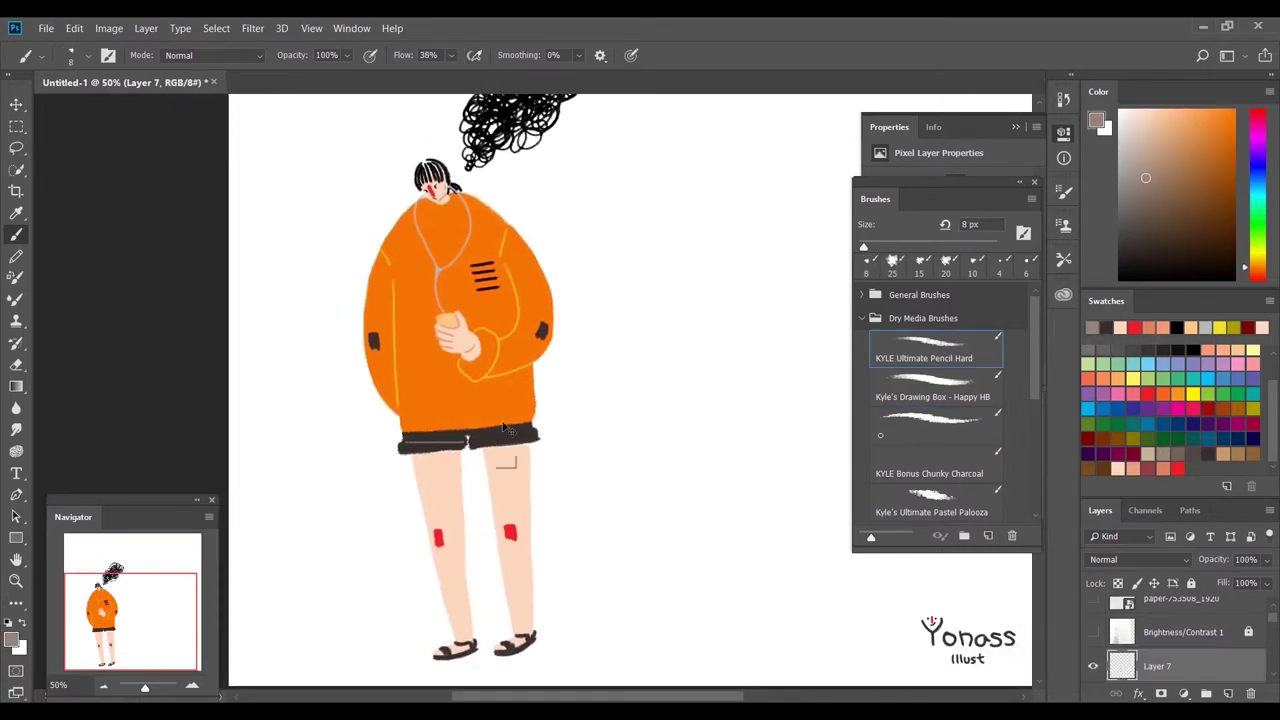
key(ctrl+z)
key(ctrl+plus)
drag(500, 371, 649, 285)
drag(416, 396, 505, 393)
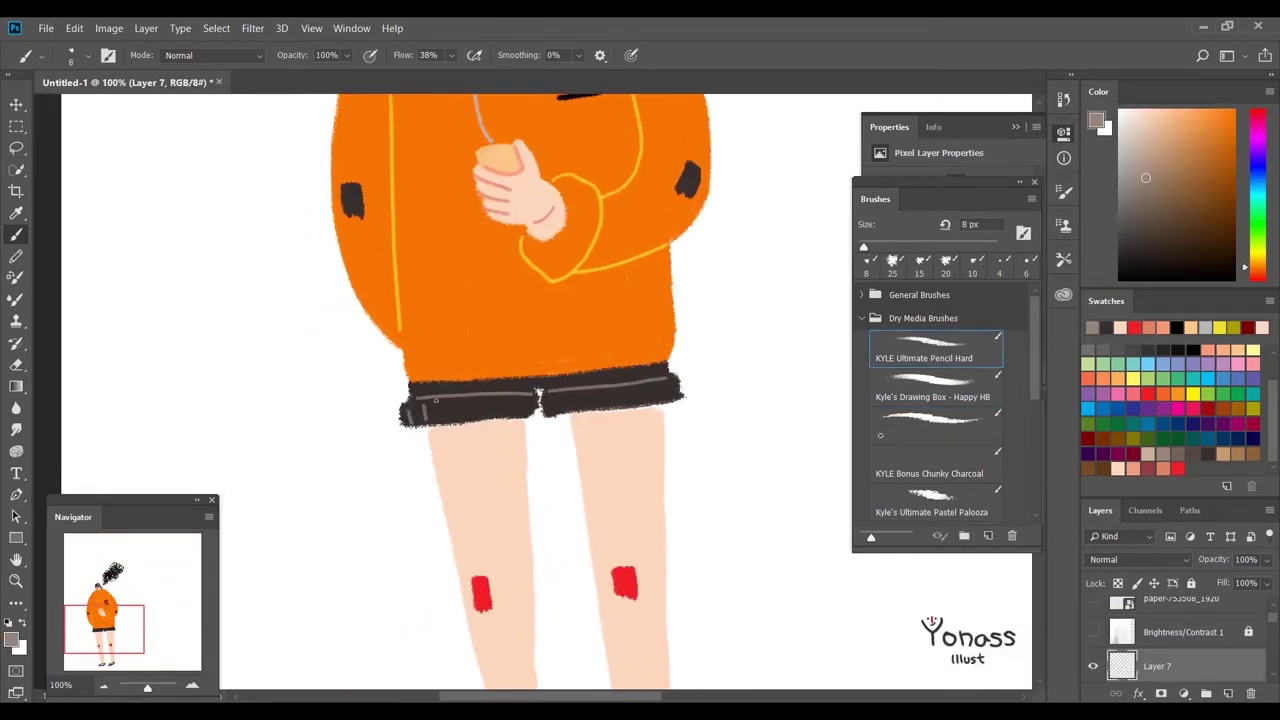
drag(604, 388, 605, 406)
drag(633, 388, 634, 406)
Draw brown ribbing strokes on the bent arm's cuff and a ribbed yellow band around the collar
drag(610, 400, 645, 585)
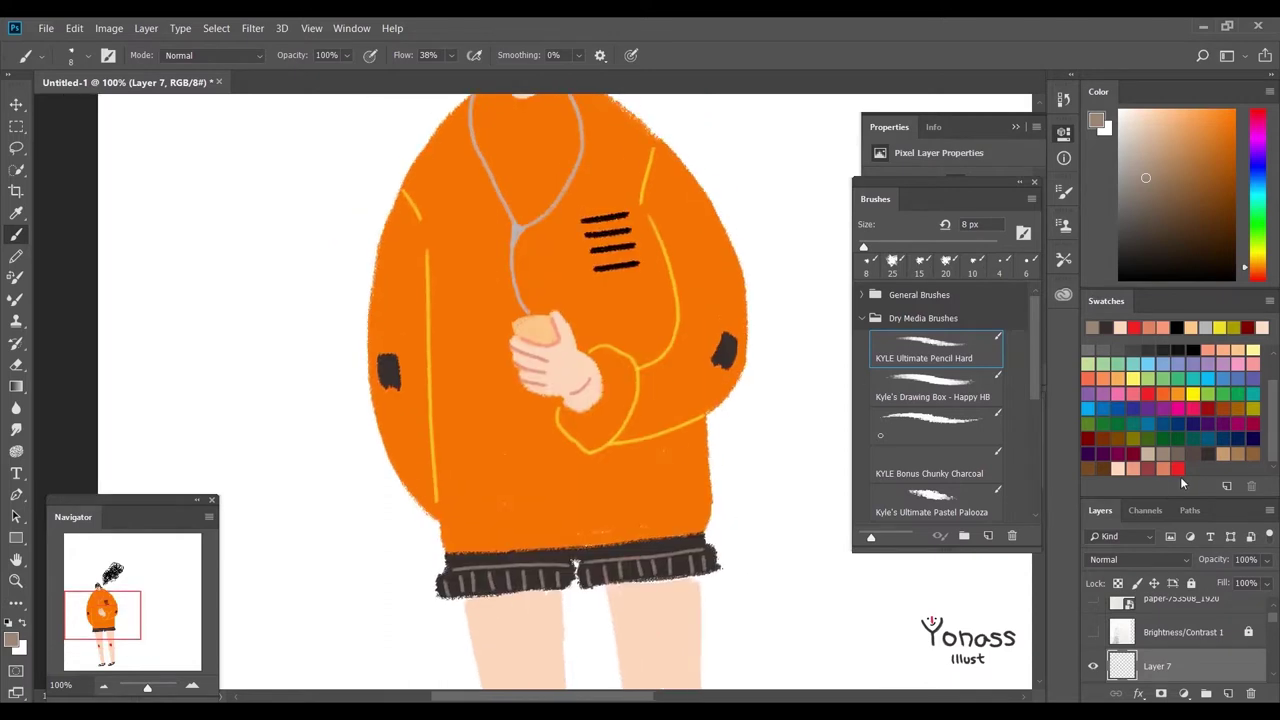
click(1228, 171)
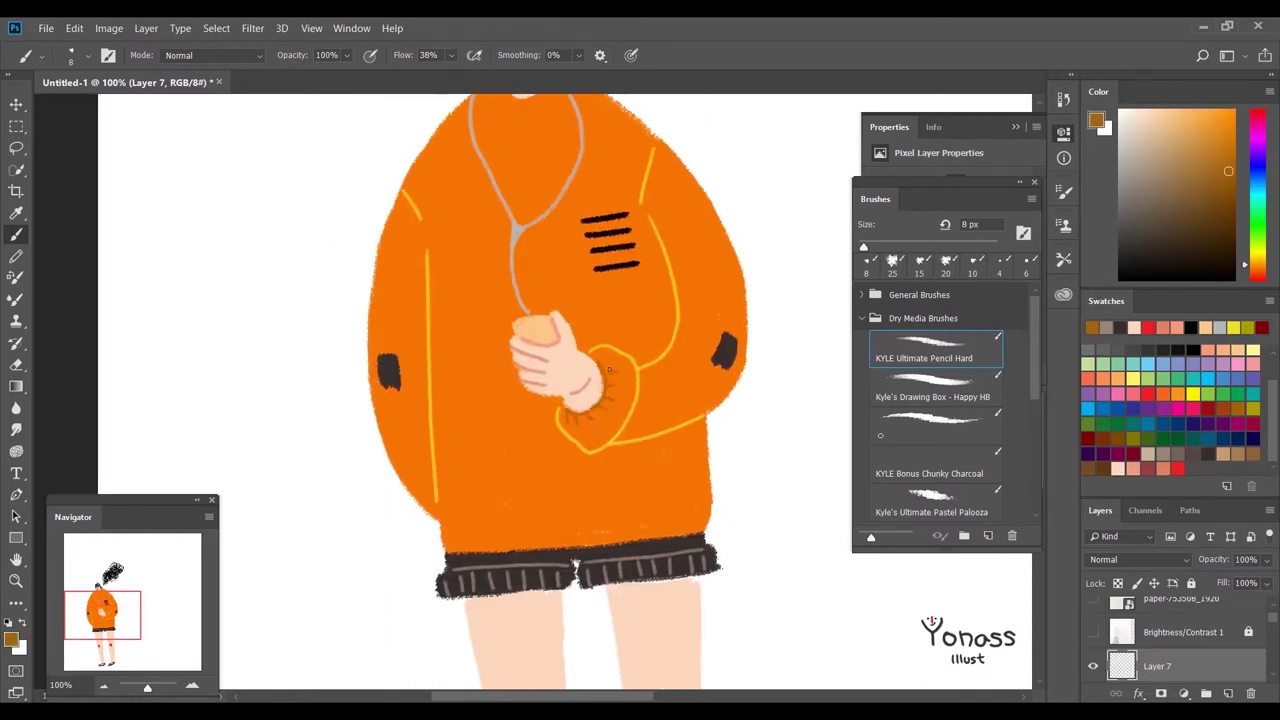
drag(608, 370, 617, 540)
click(1233, 327)
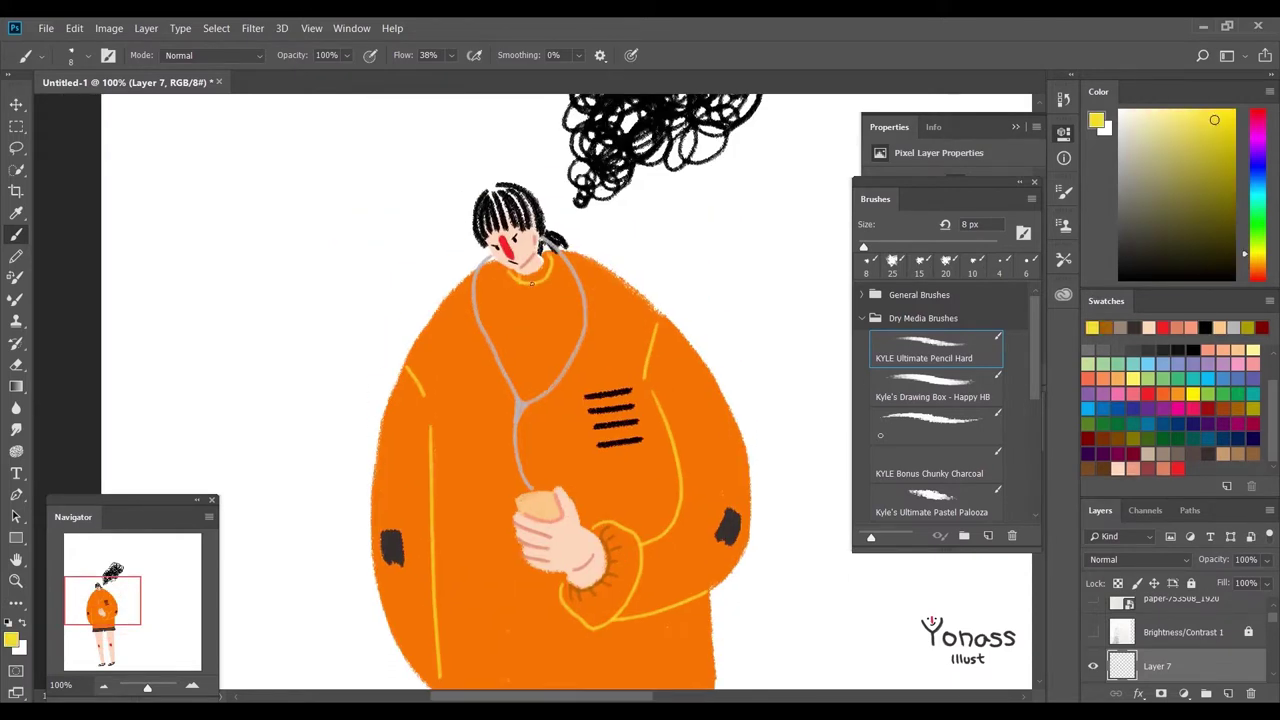
Show the paper-753508_1920 texture layer and set its blending mode to Multiply
key(ctrl+minus)
key(ctrl+minus)
key(ctrl+minus)
click(1093, 602)
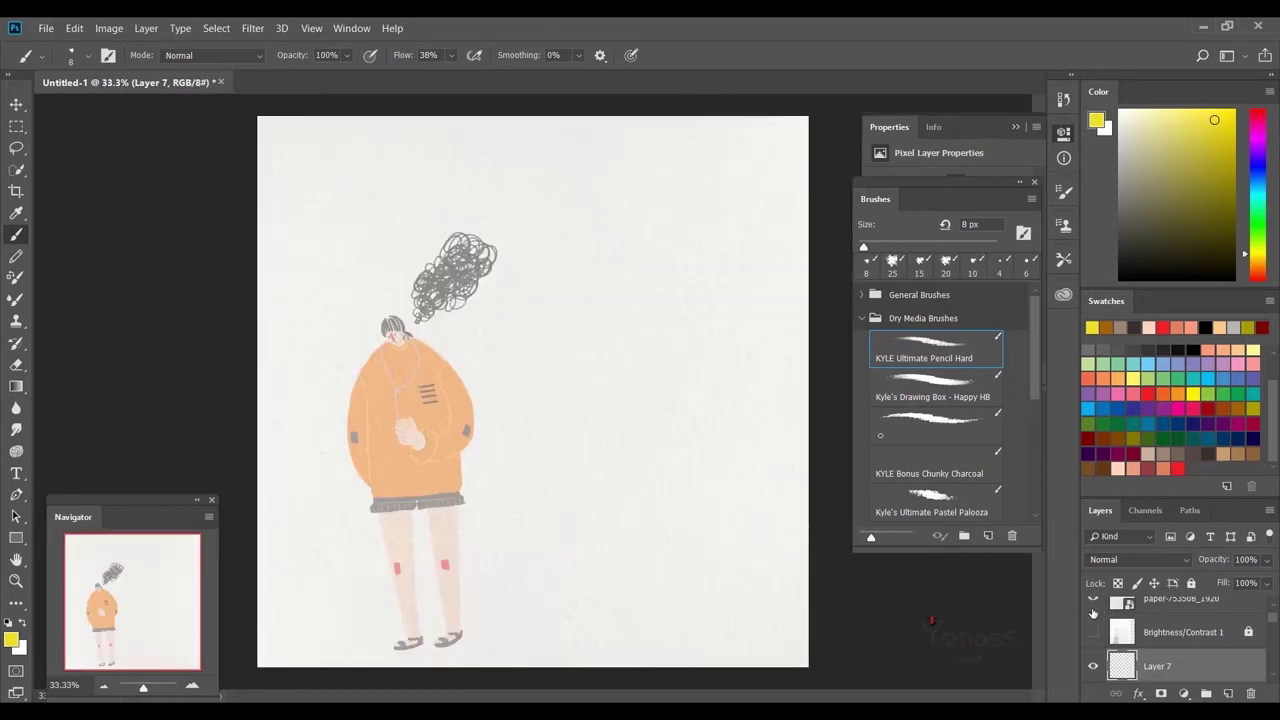
click(1180, 600)
click(1140, 559)
click(1120, 200)
scroll(1275, 622, down, 3)
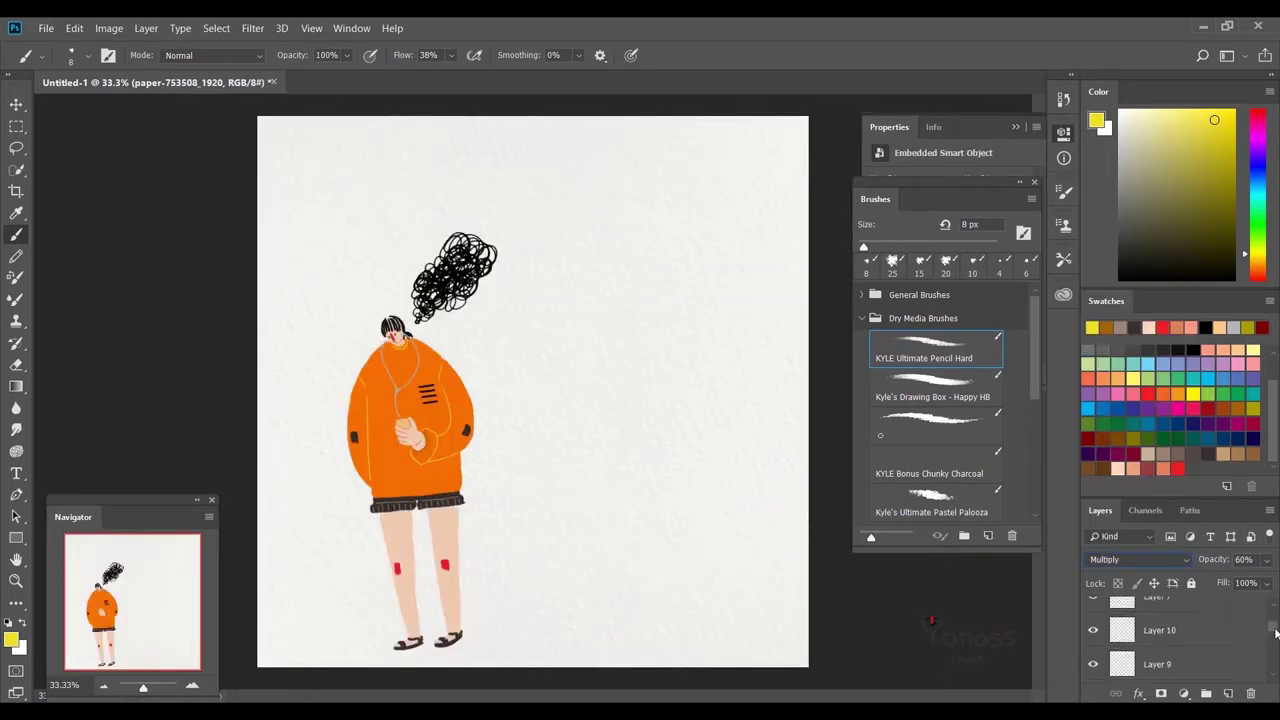
click(1178, 624)
ctrl+click(1165, 624)
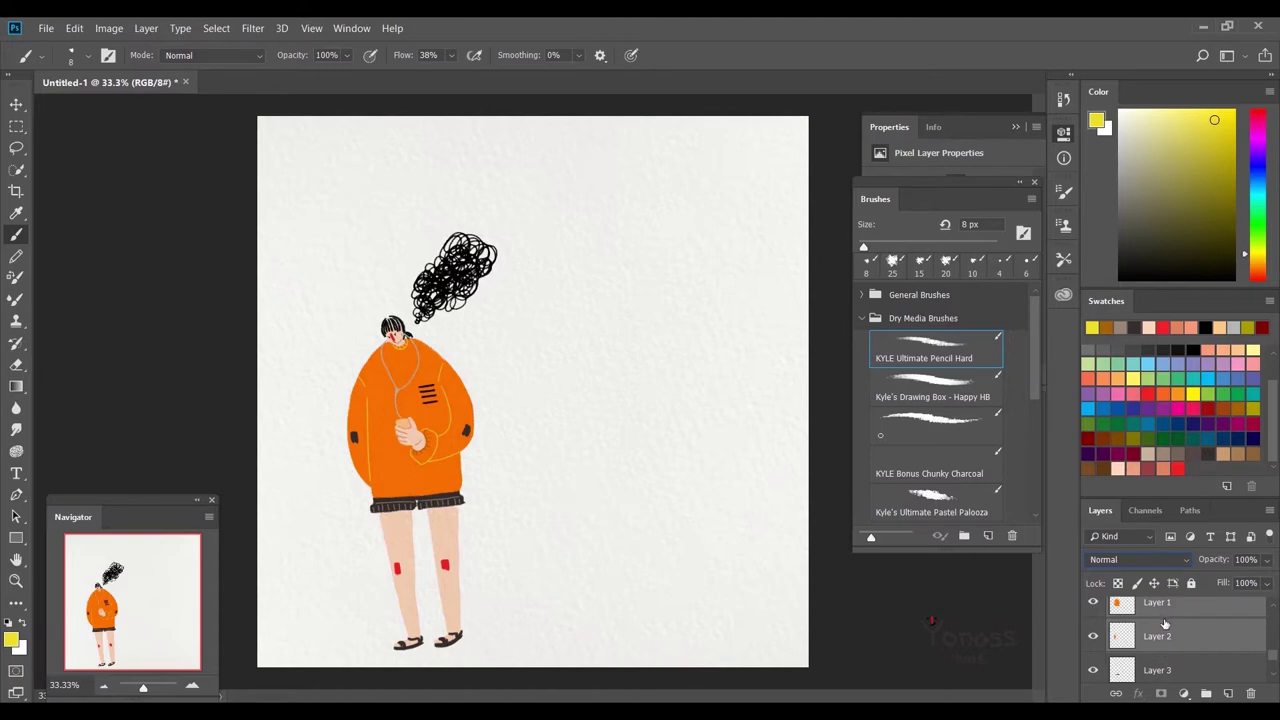
click(1189, 628)
ctrl+click(1190, 622)
scroll(1273, 642, down, 3)
scroll(1273, 642, up, 3)
click(1212, 647)
ctrl+click(1193, 651)
click(1190, 651)
ctrl+click(1188, 642)
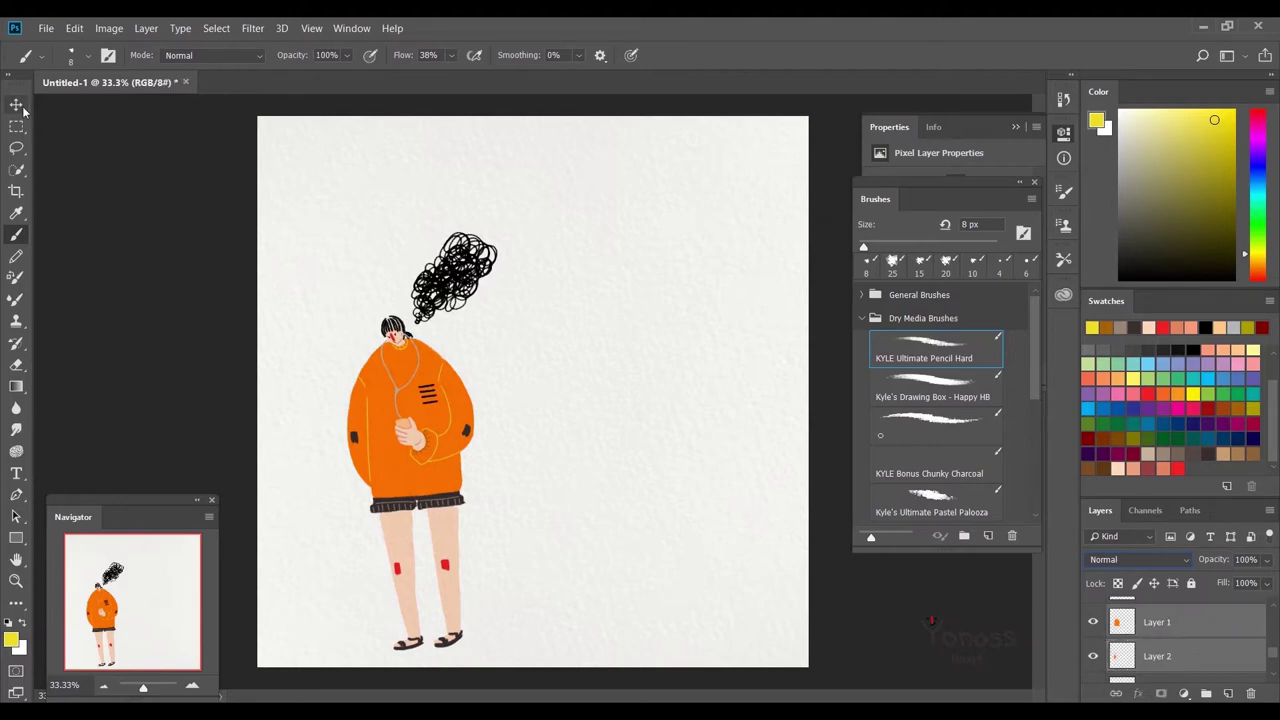
click(16, 104)
On a new layer clipped to Layer 1, shade the sweater's lower part in dark red with Beargara Pencil at 400 px
click(1190, 624)
click(1228, 693)
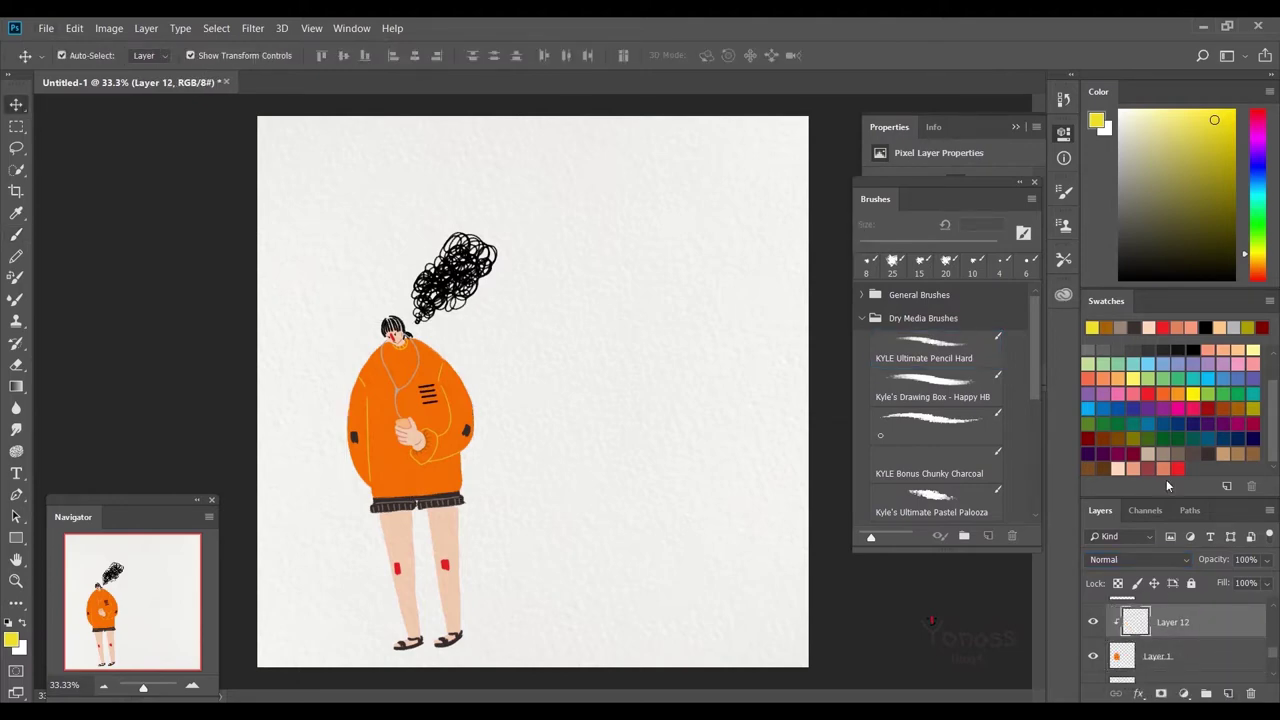
scroll(1037, 434, down, 3)
click(935, 500)
key(bracketright)
alt+click(342, 538)
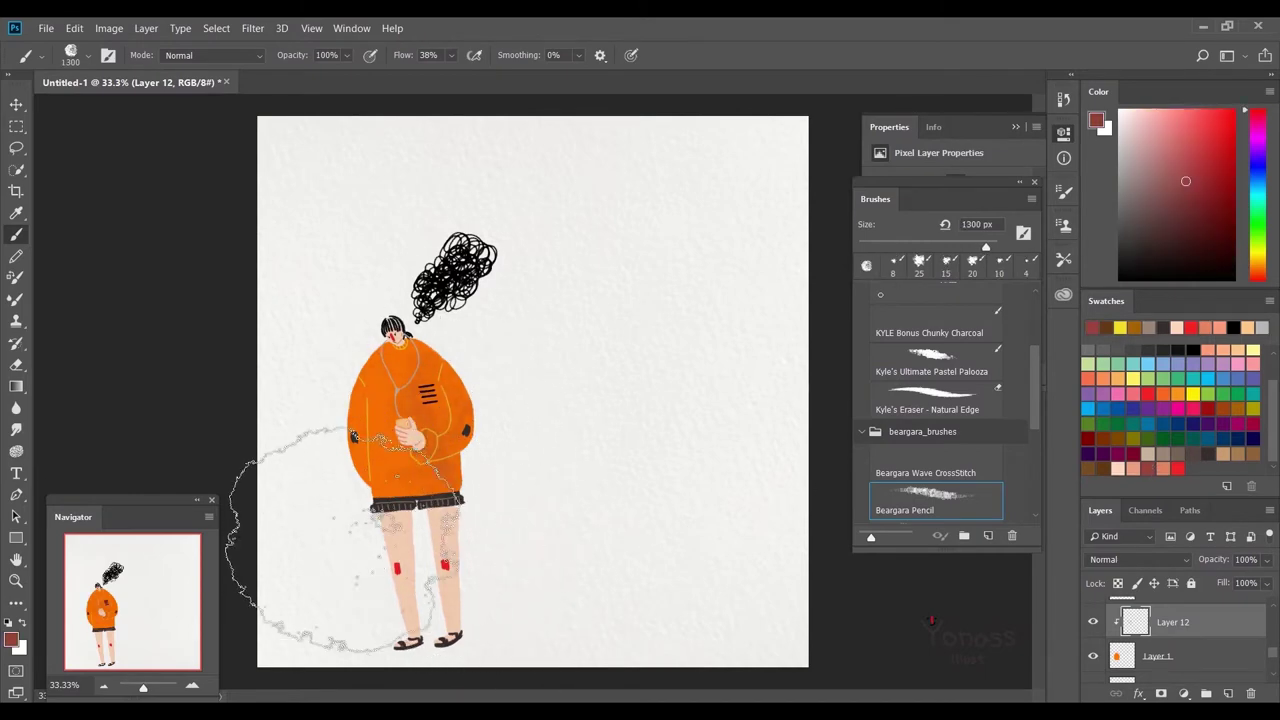
key(bracketleft)
key(bracketleft)
key(bracketleft)
key(bracketleft)
key(bracketleft)
key(bracketleft)
key(bracketleft)
key(bracketleft)
key(bracketleft)
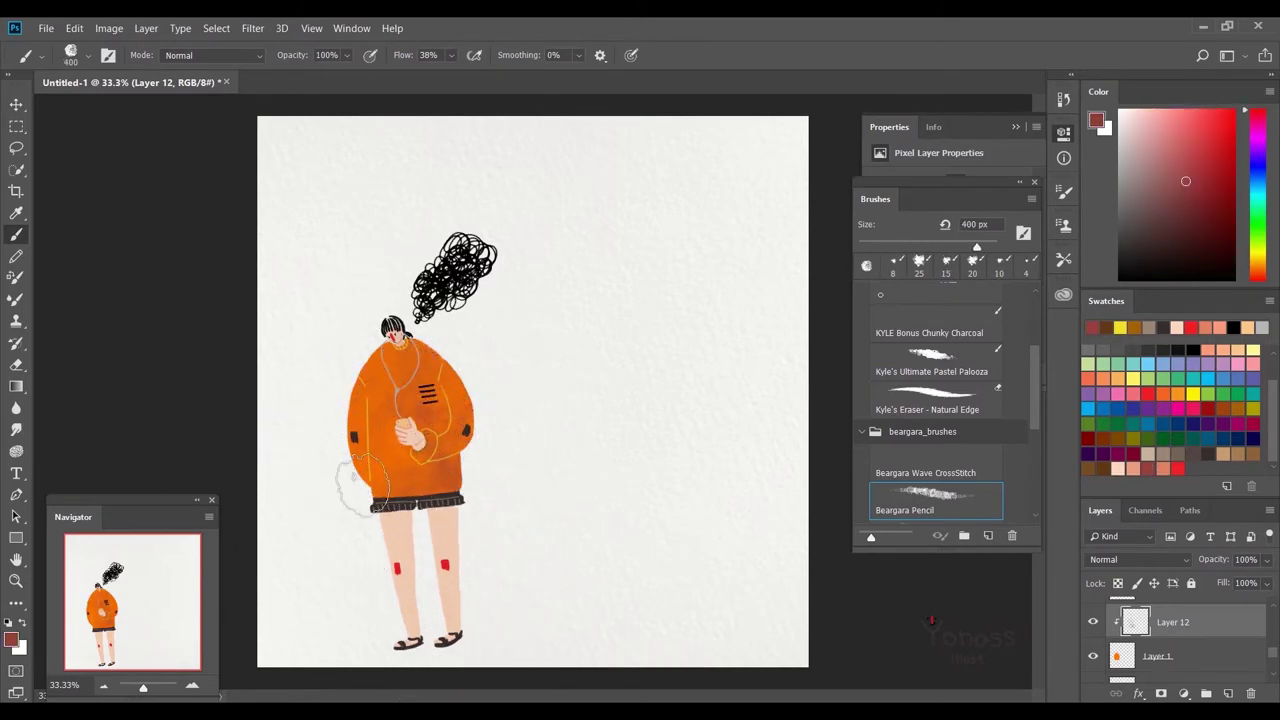
Extend the dark red shading over the sleeves and add light orange highlights to the sweater with Beargara Pencil at 250 px
scroll(362, 488, up, 2)
key(bracketleft)
key(bracketleft)
key(bracketleft)
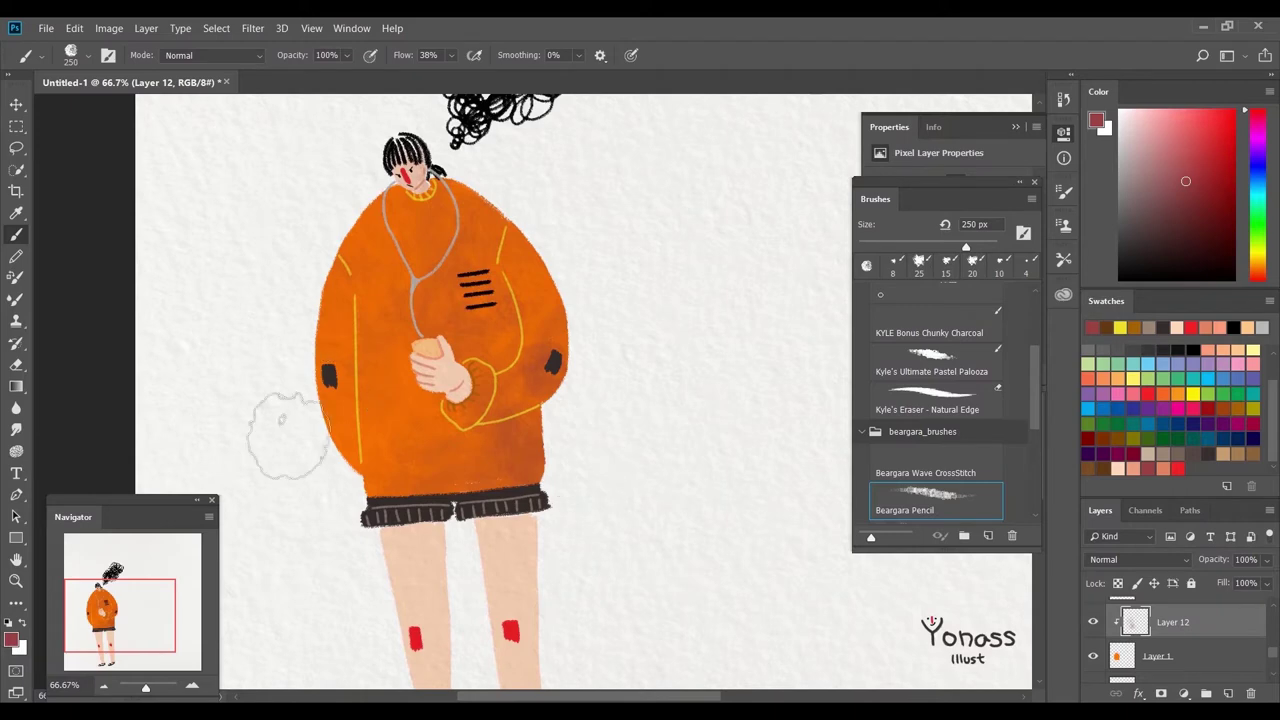
scroll(288, 435, down, 1)
scroll(398, 400, up, 1)
click(1176, 326)
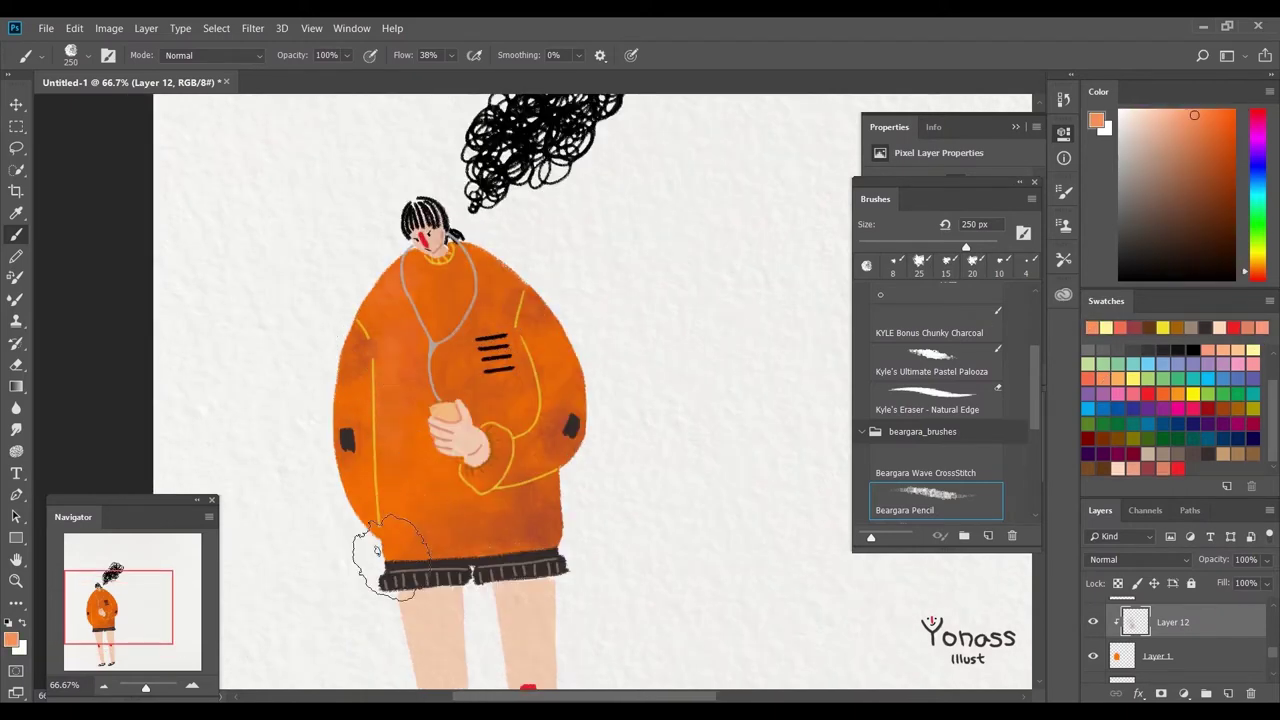
drag(592, 452, 650, 464)
Shade the face and neck in salmon with Beargara Pencil at 35 px
scroll(502, 225, up, 2)
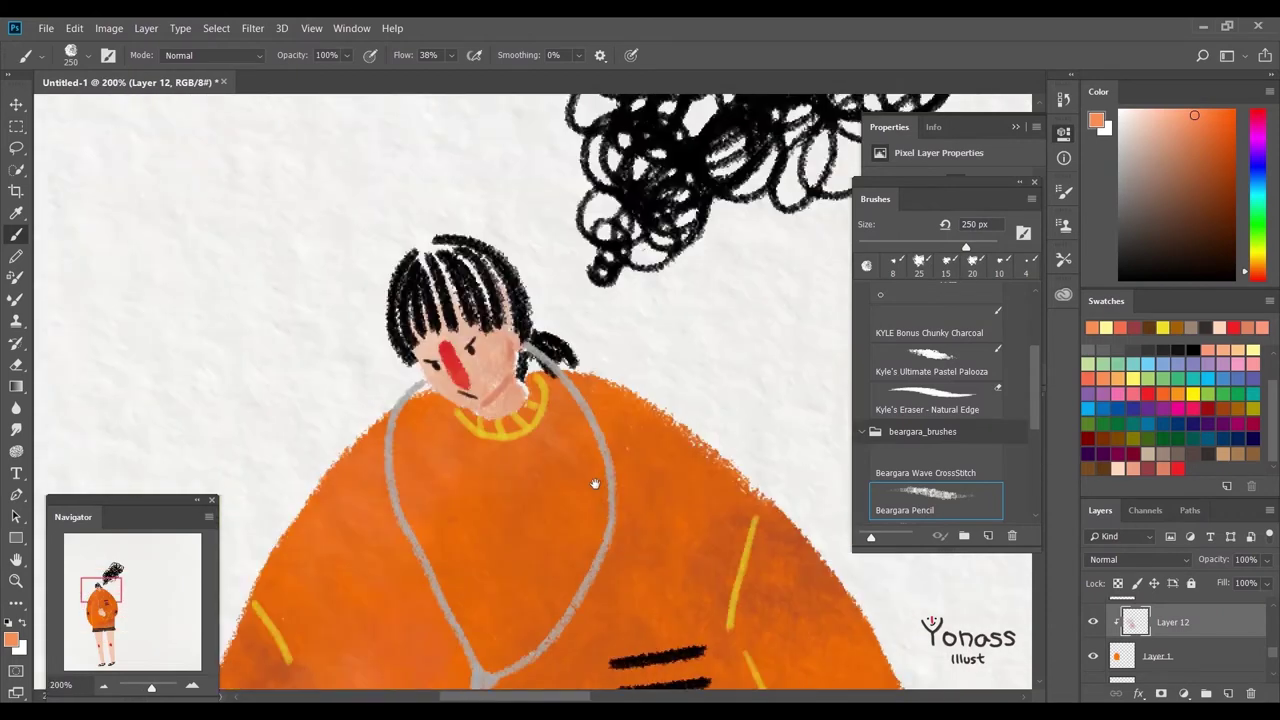
key(bracketleft)
key(bracketleft)
key(bracketleft)
key(bracketleft)
key(bracketleft)
key(bracketleft)
key(bracketleft)
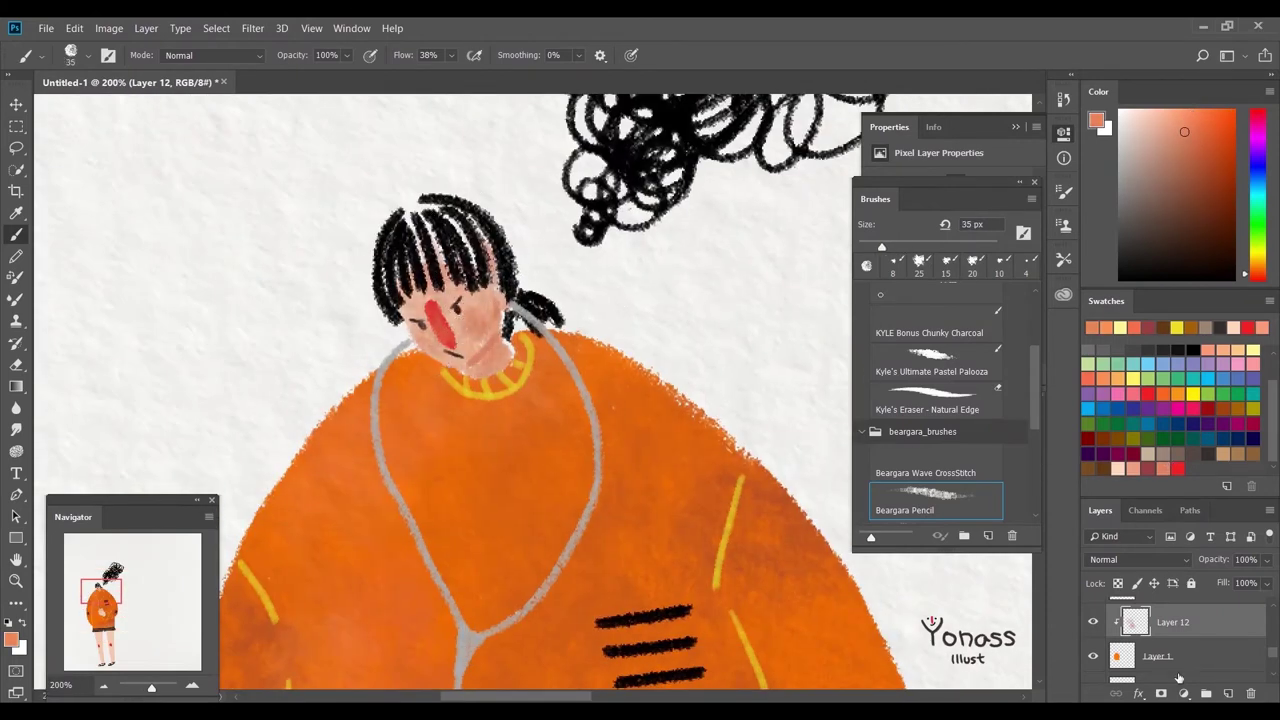
Set the foreground colour to bright red and choose the KYLE Ultimate Pencil Hard brush
key(alt+bracketright)
click(1180, 465)
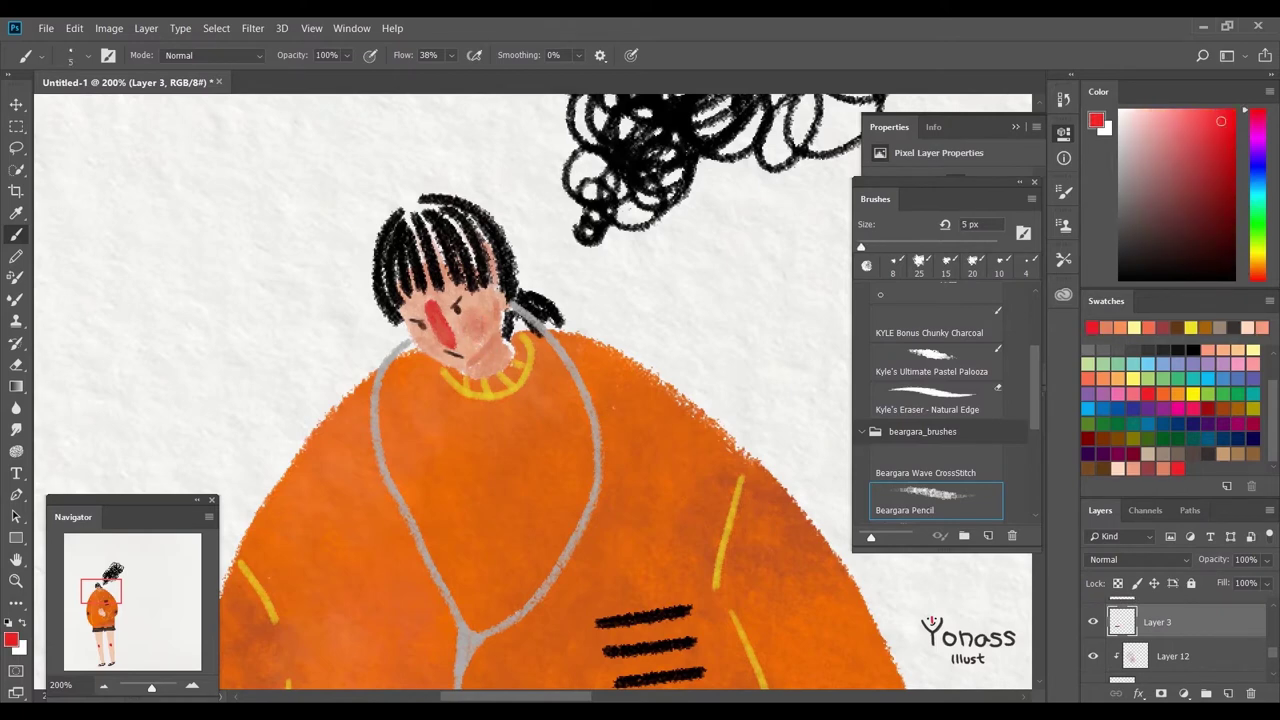
scroll(1271, 673, down, 2)
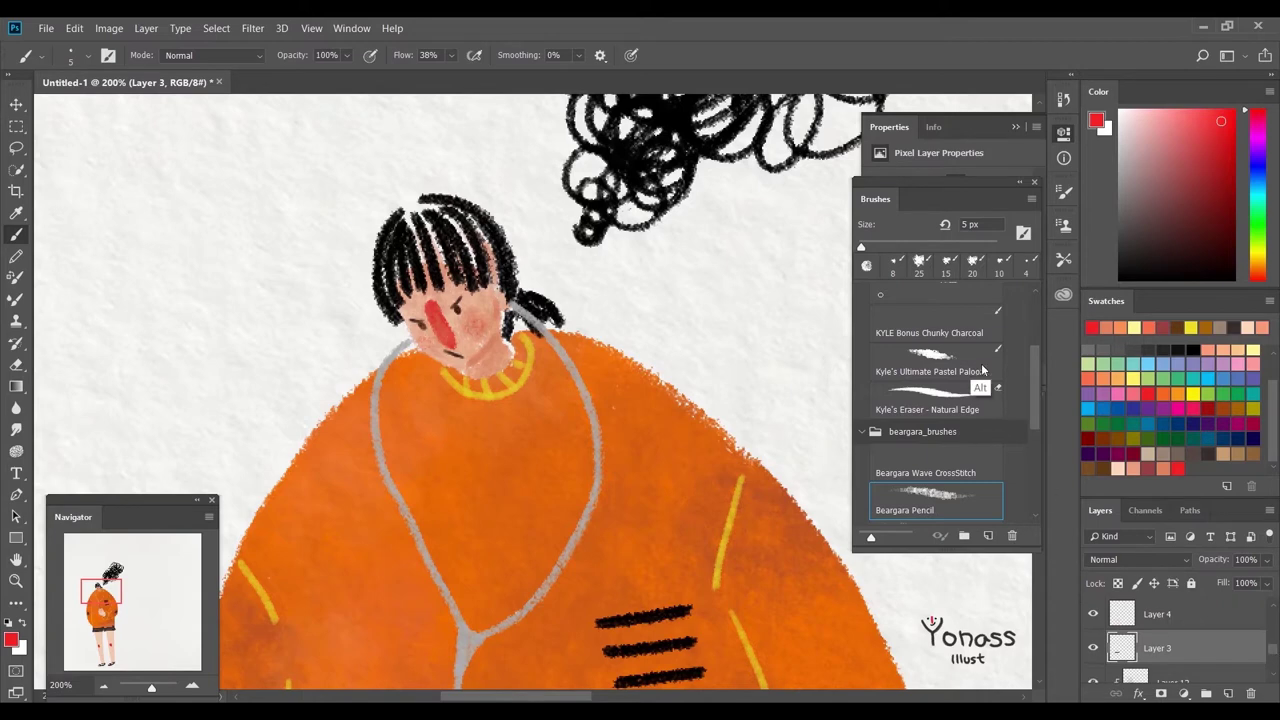
scroll(1093, 606, up, 1)
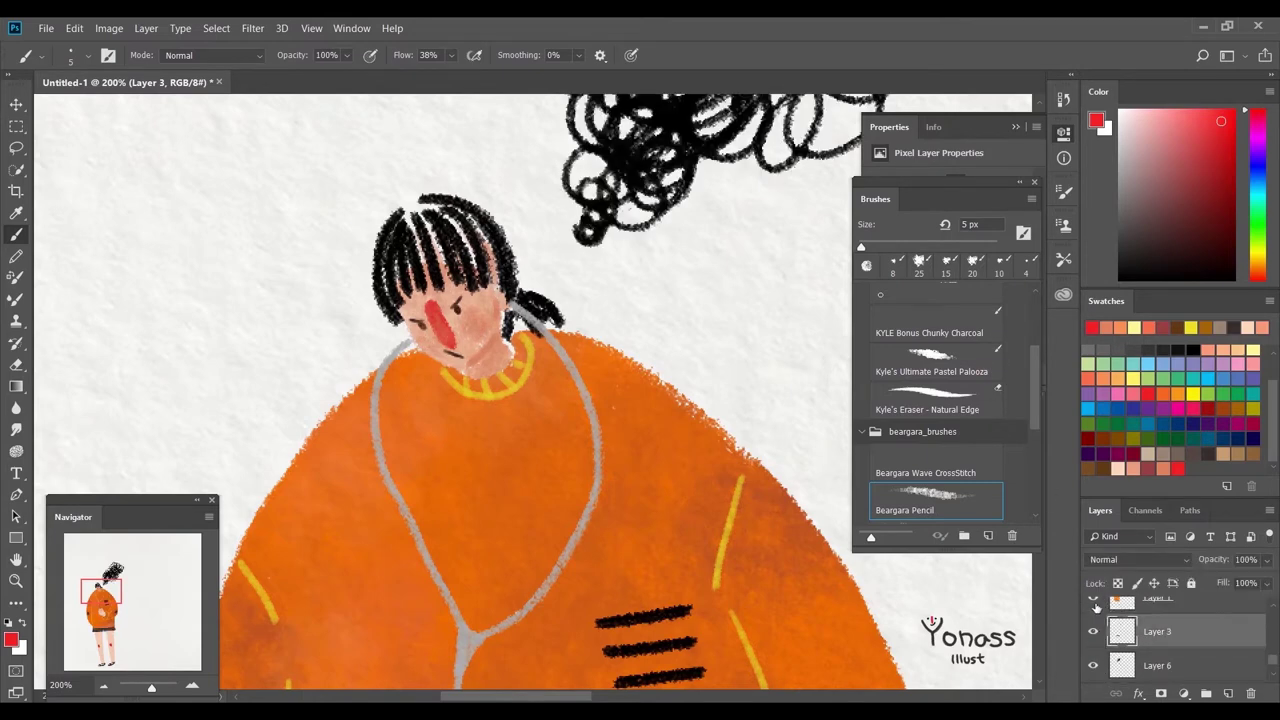
scroll(614, 571, up, 1)
scroll(966, 350, up, 3)
click(966, 352)
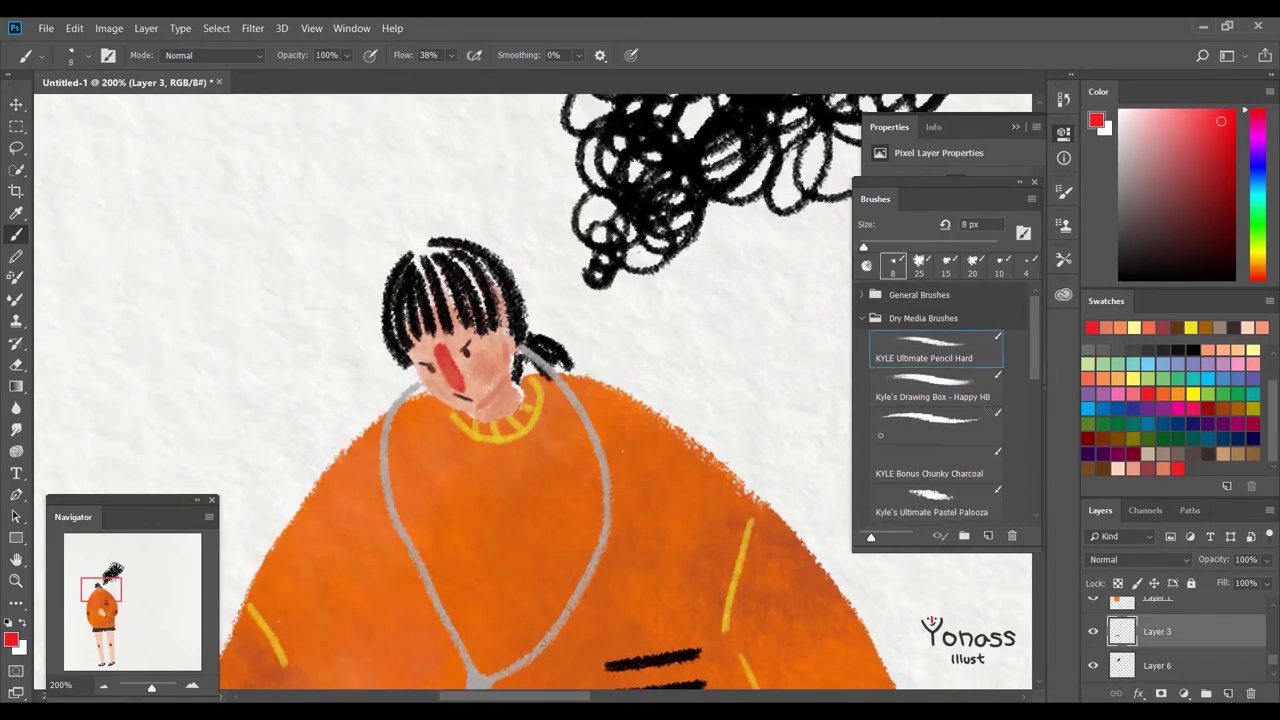
Paint a red blush on the cheek with Beargara Pencil on the shading layer clipped to Layer 1
click(1159, 612)
drag(476, 372, 495, 370)
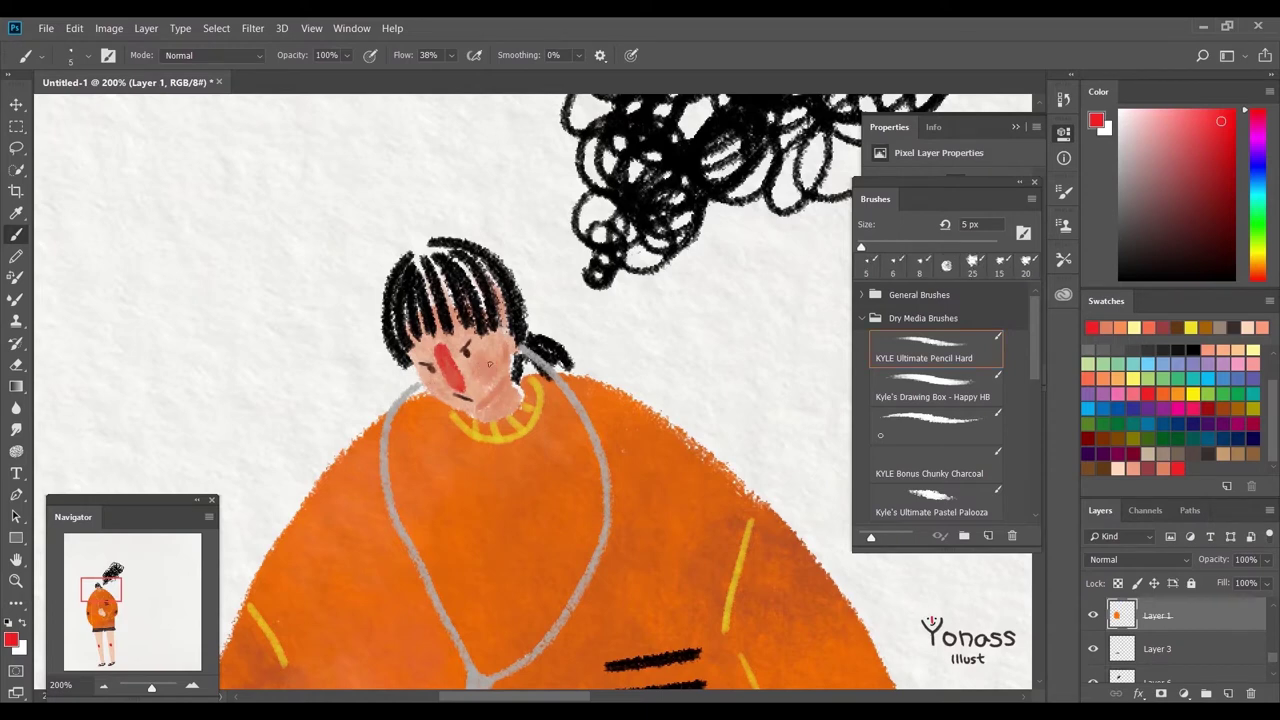
scroll(1032, 367, down, 5)
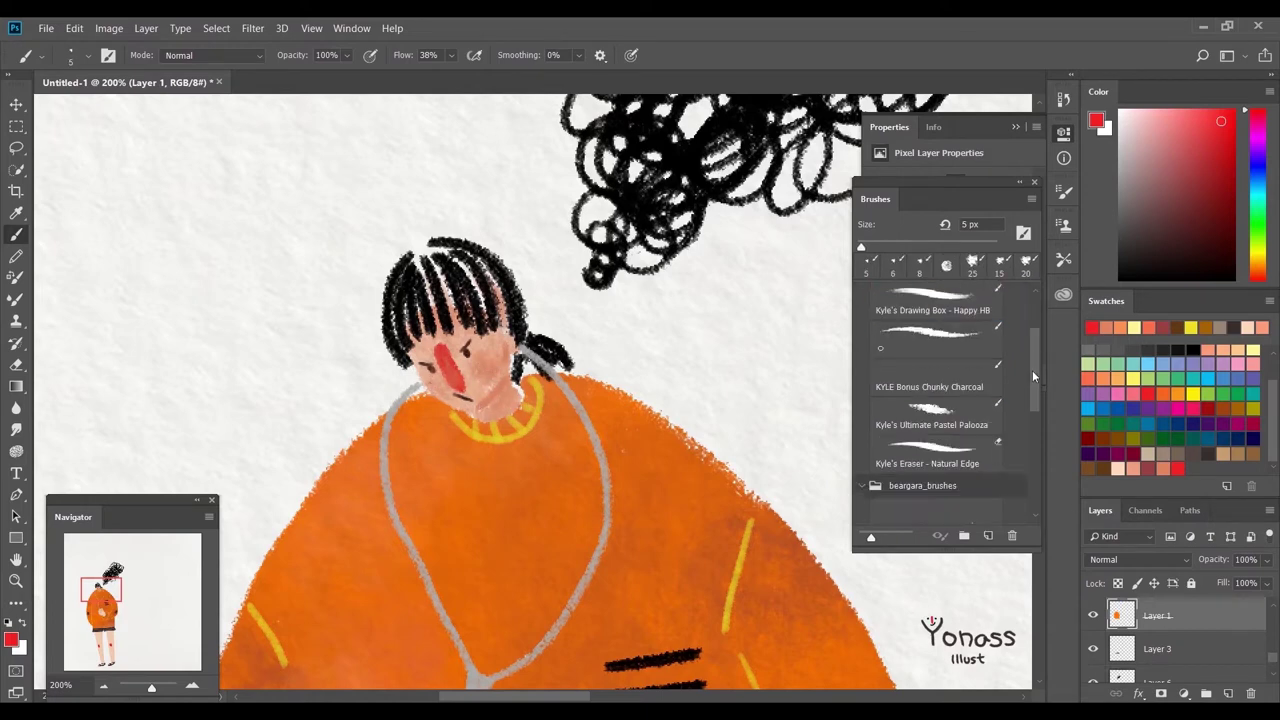
click(935, 422)
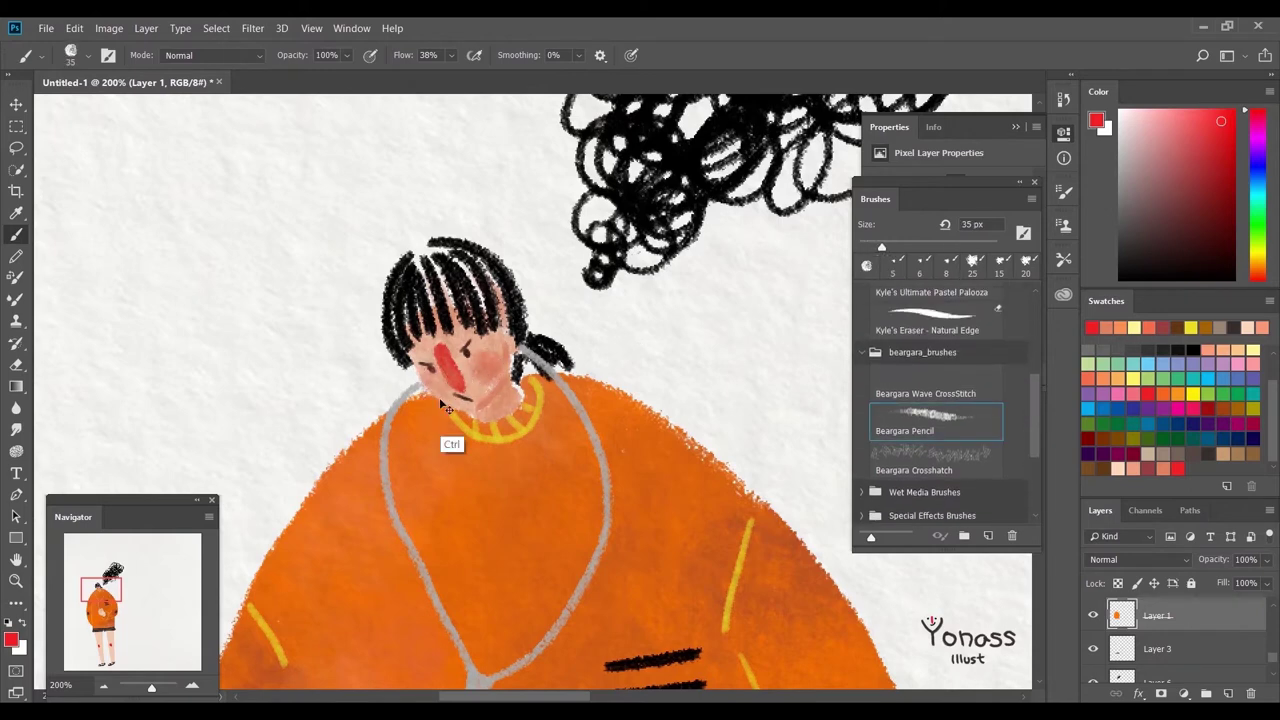
key(ctrl+shift+alt+n)
key(ctrl+alt+g)
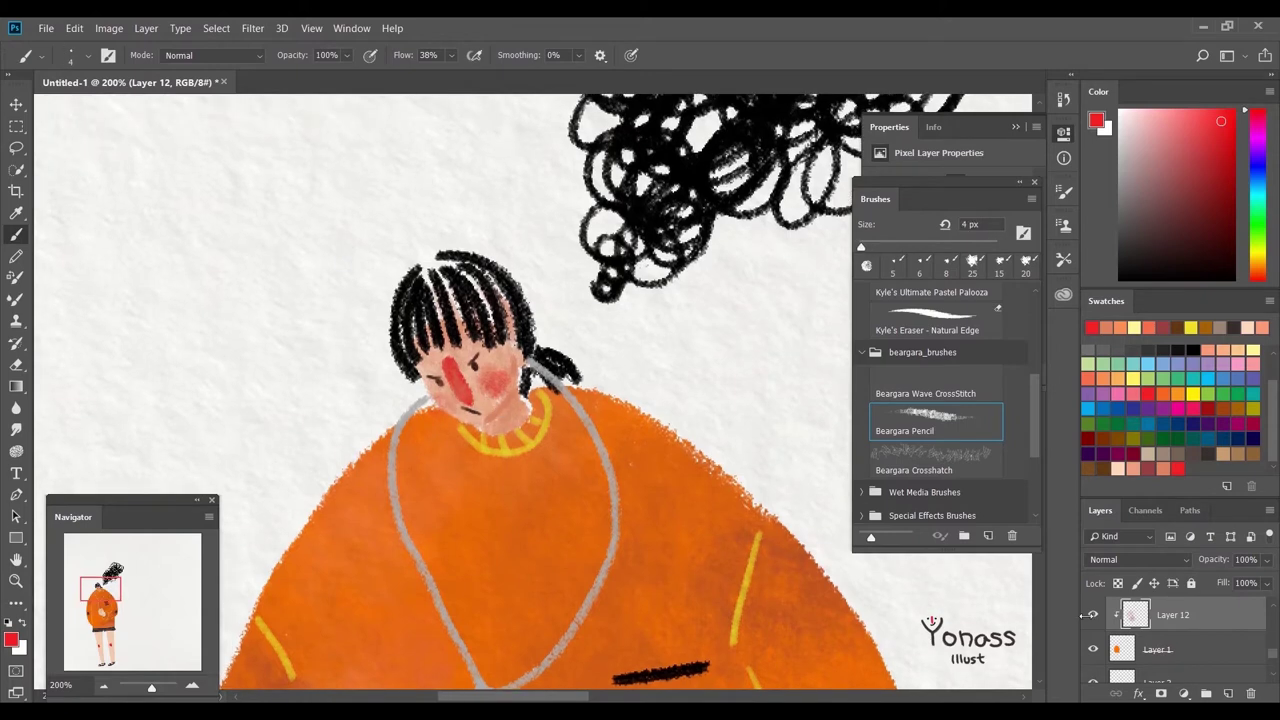
Add a new clipped layer above Layer 12 and lock the paper-753508_1920 texture layer
click(1228, 693)
alt+click(1187, 662)
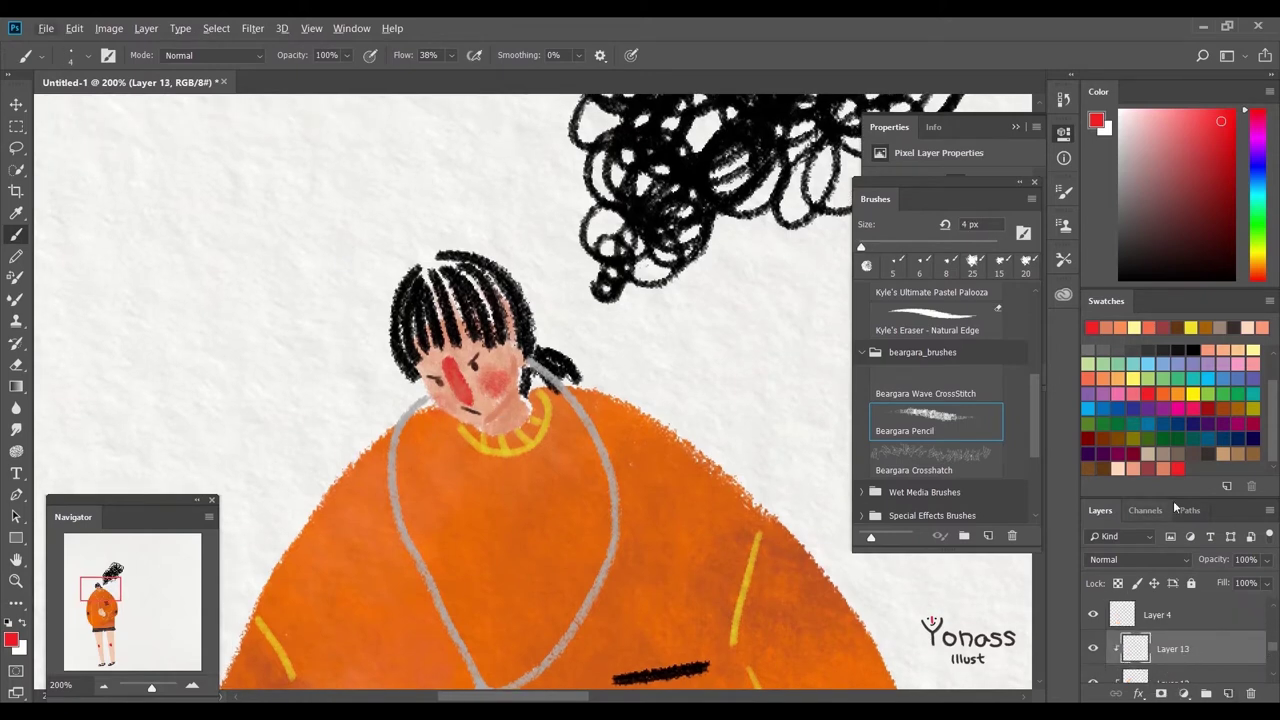
scroll(1030, 349, up, 5)
key(ctrl+minus)
key(ctrl+minus)
drag(577, 254, 602, 199)
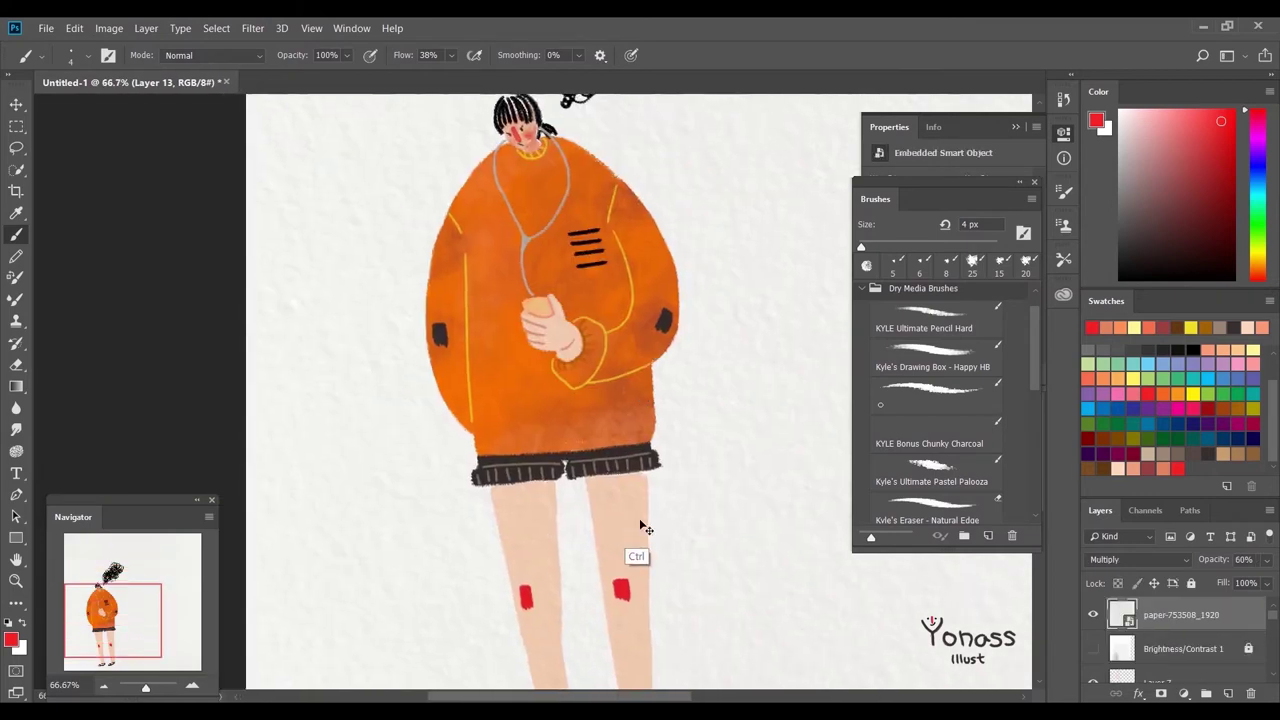
key(alt+bracketleft)
click(673, 548)
key(Return)
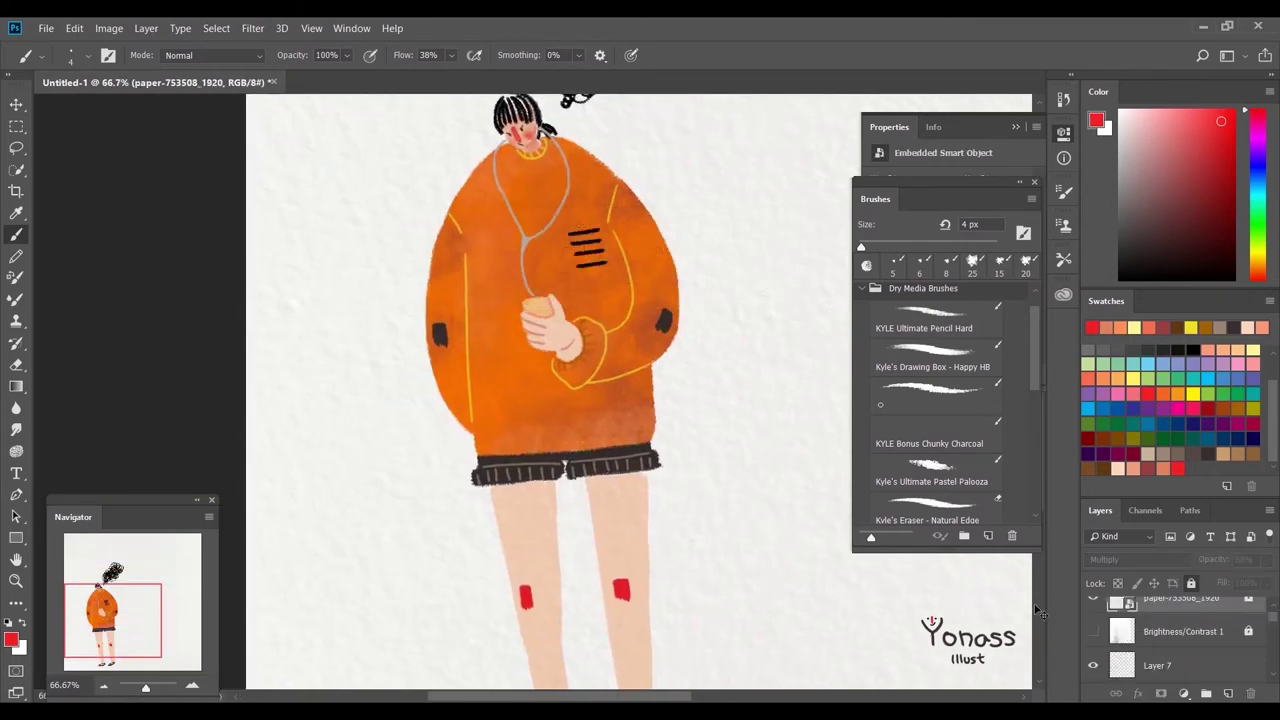
On a new layer clipped to Layer 4, shade the knees in salmon with Beargara Pencil at 300 px
click(1160, 632)
key(alt+bracketleft)
scroll(940, 400, down, 3)
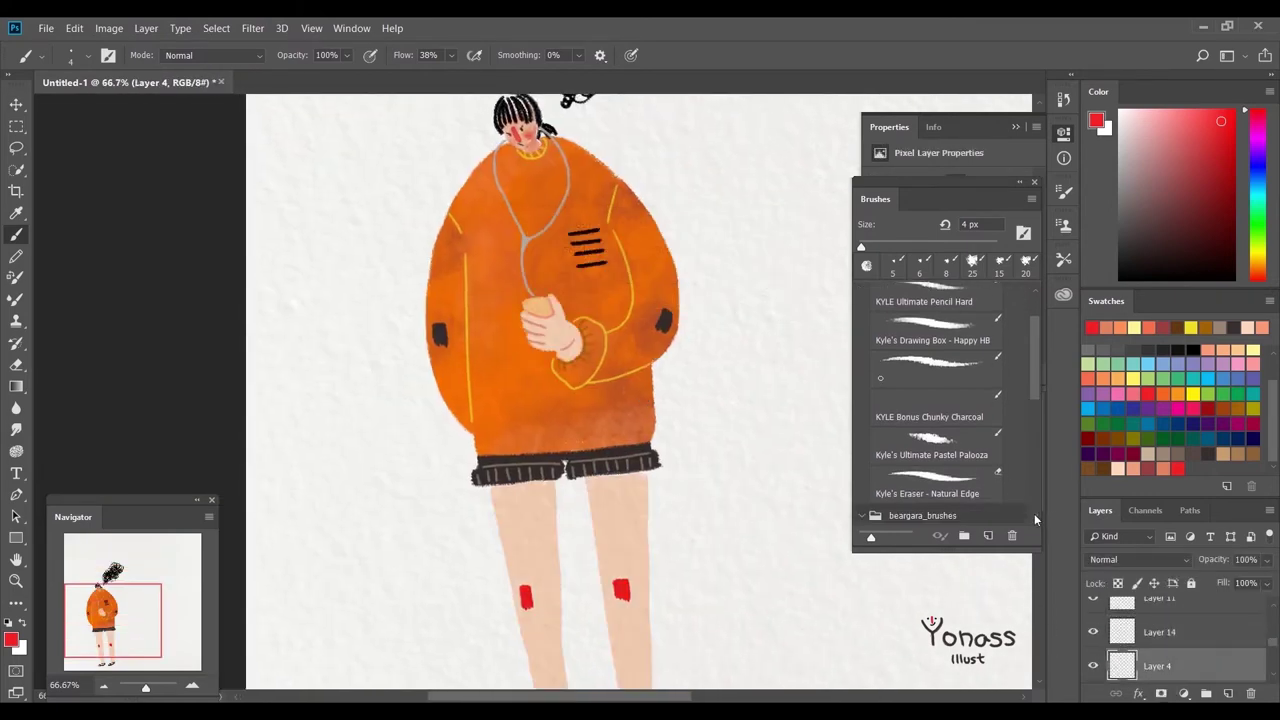
scroll(640, 390, down, 2)
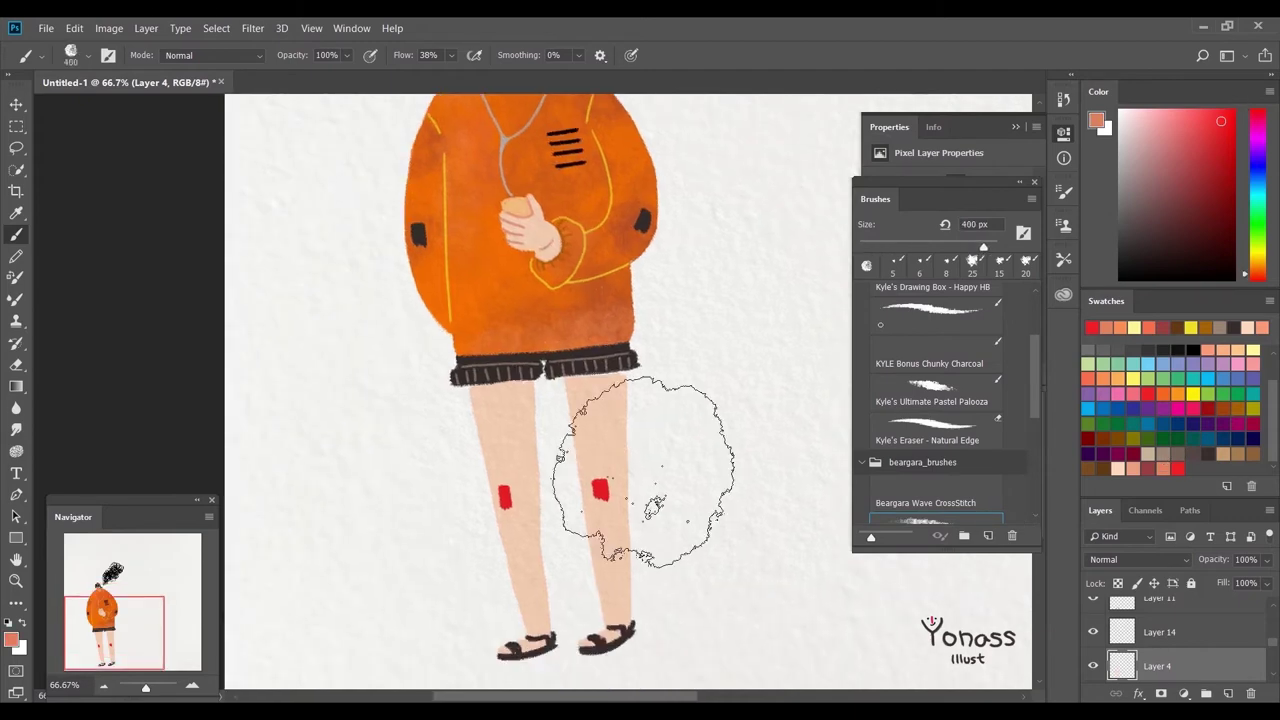
alt+click(510, 495)
key(bracketleft)
key(alt+bracketright)
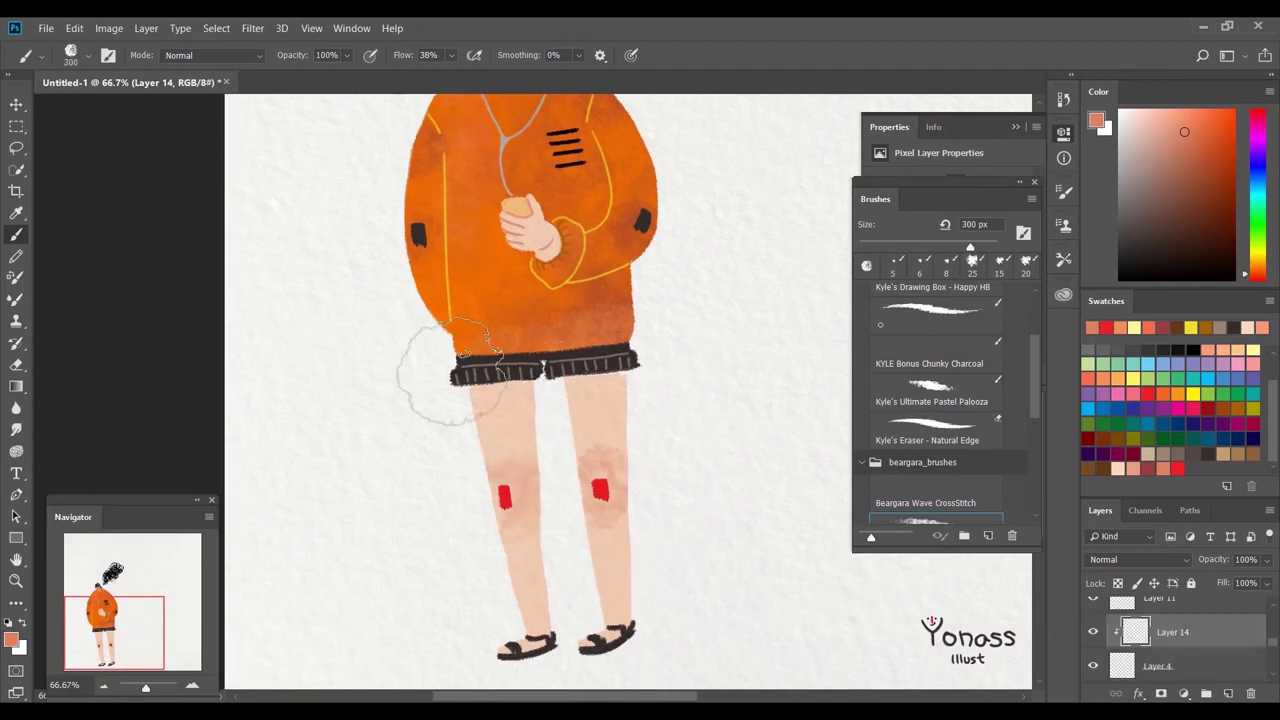
Extend the salmon shading over the thighs, lower legs and hand with Beargara Pencil at 300 px
scroll(523, 500, up, 2)
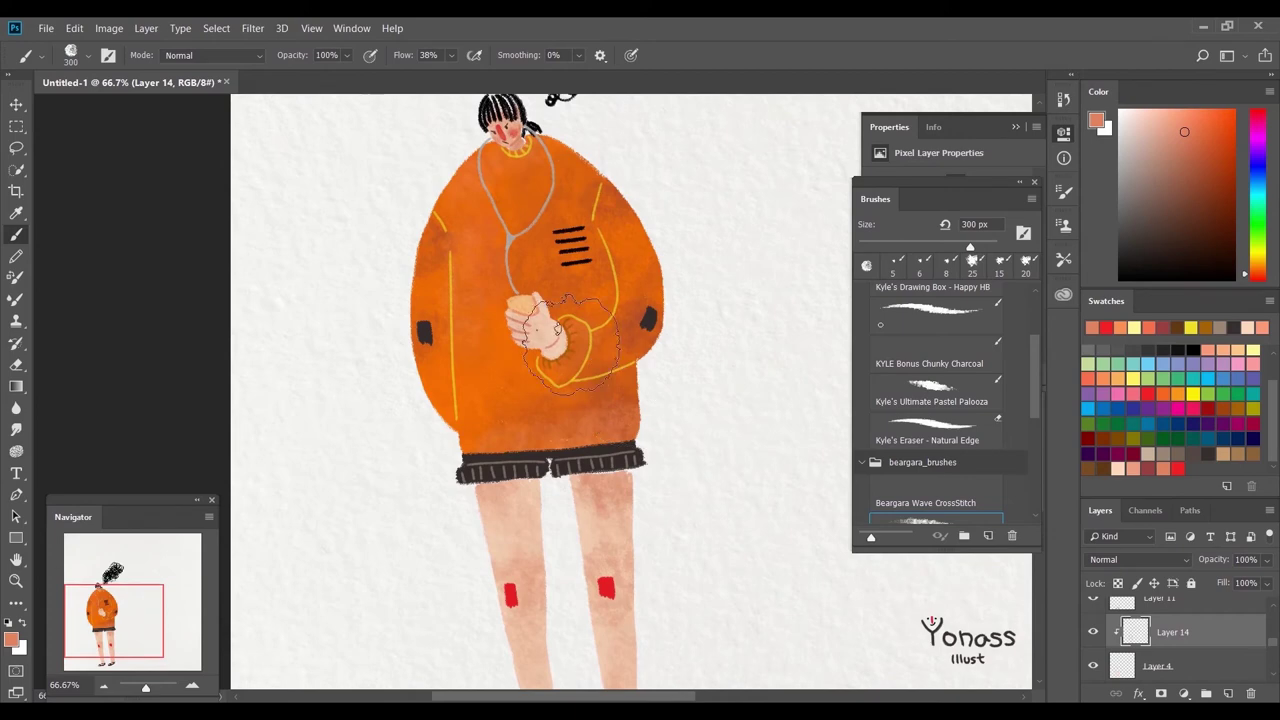
scroll(470, 380, up, 2)
scroll(600, 560, down, 4)
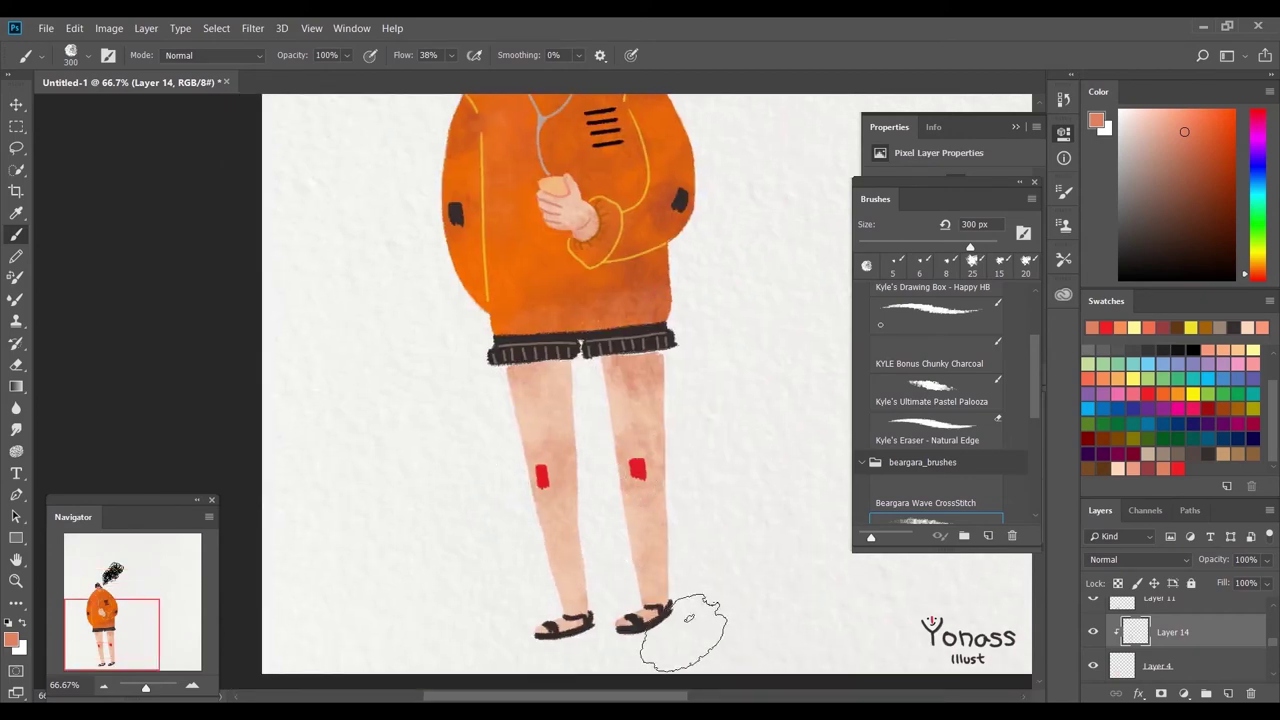
scroll(632, 612, up, 2)
scroll(731, 434, down, 1)
scroll(657, 591, up, 1)
scroll(743, 414, up, 3)
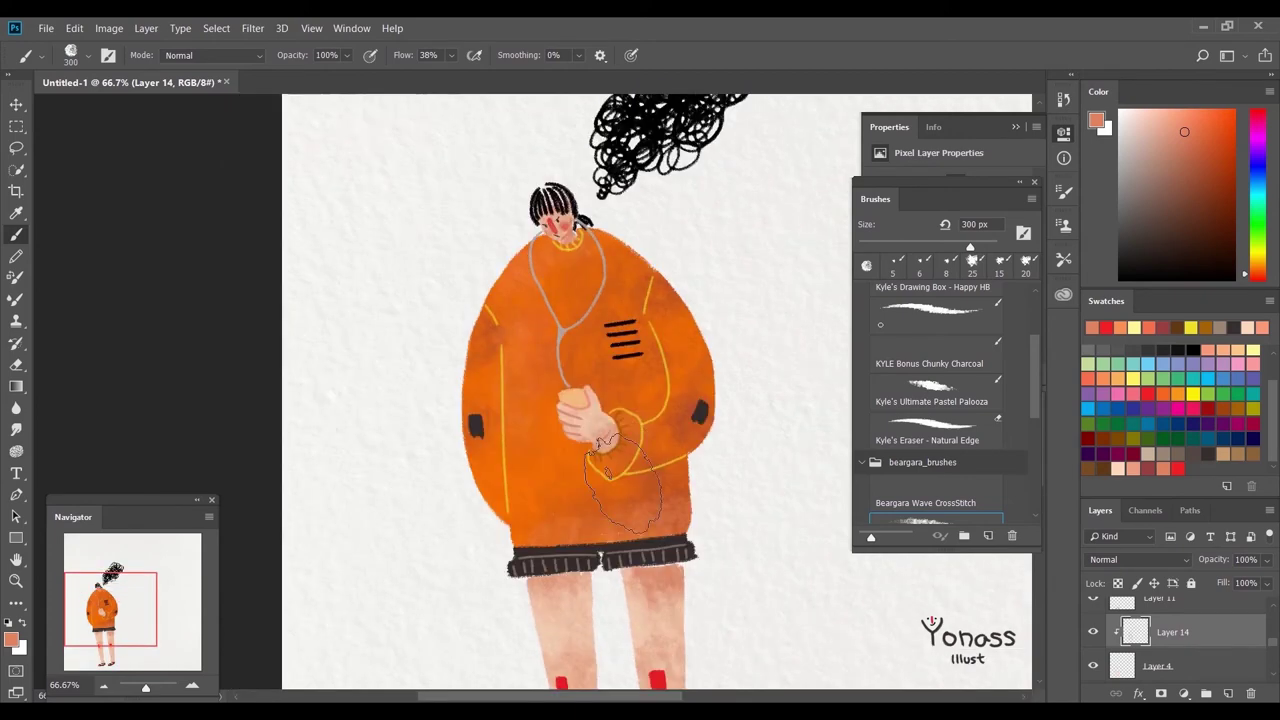
On a new layer clipped to Layer 3, shade the shorts in black and greyish brown with Beargara Pencil at 300 px
scroll(605, 505, down, 3)
click(1175, 666)
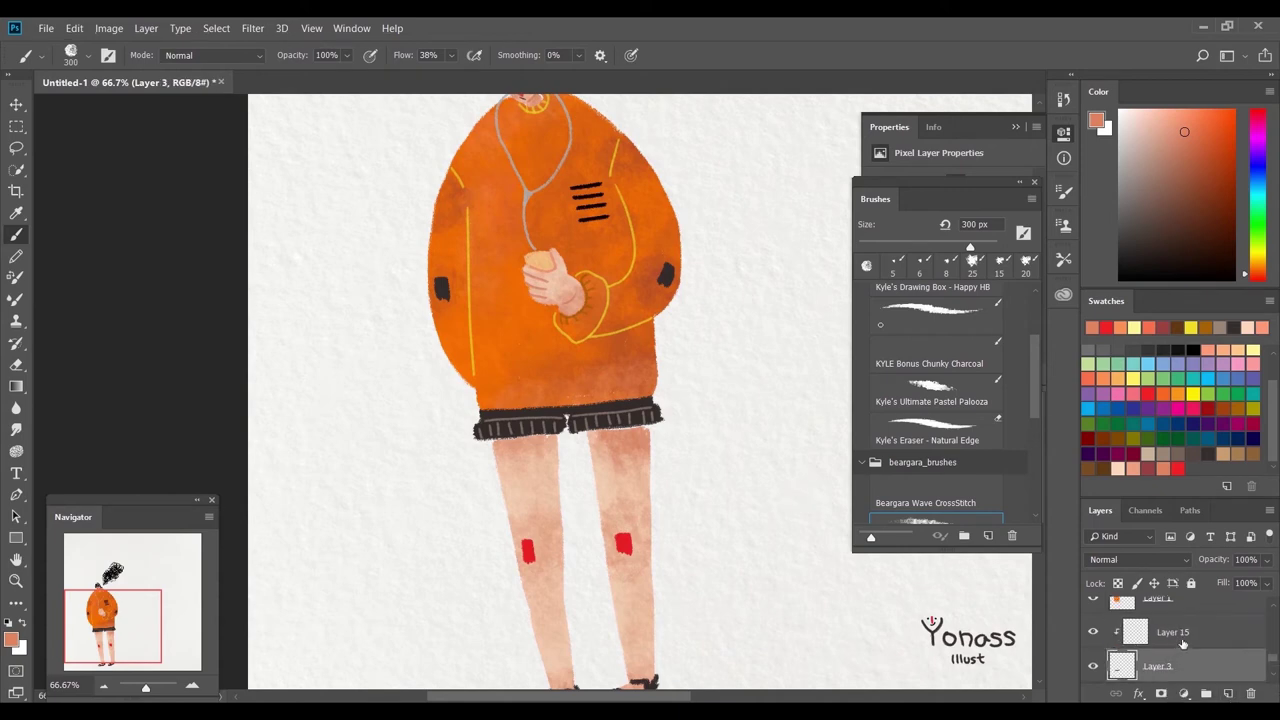
click(1175, 632)
key(d)
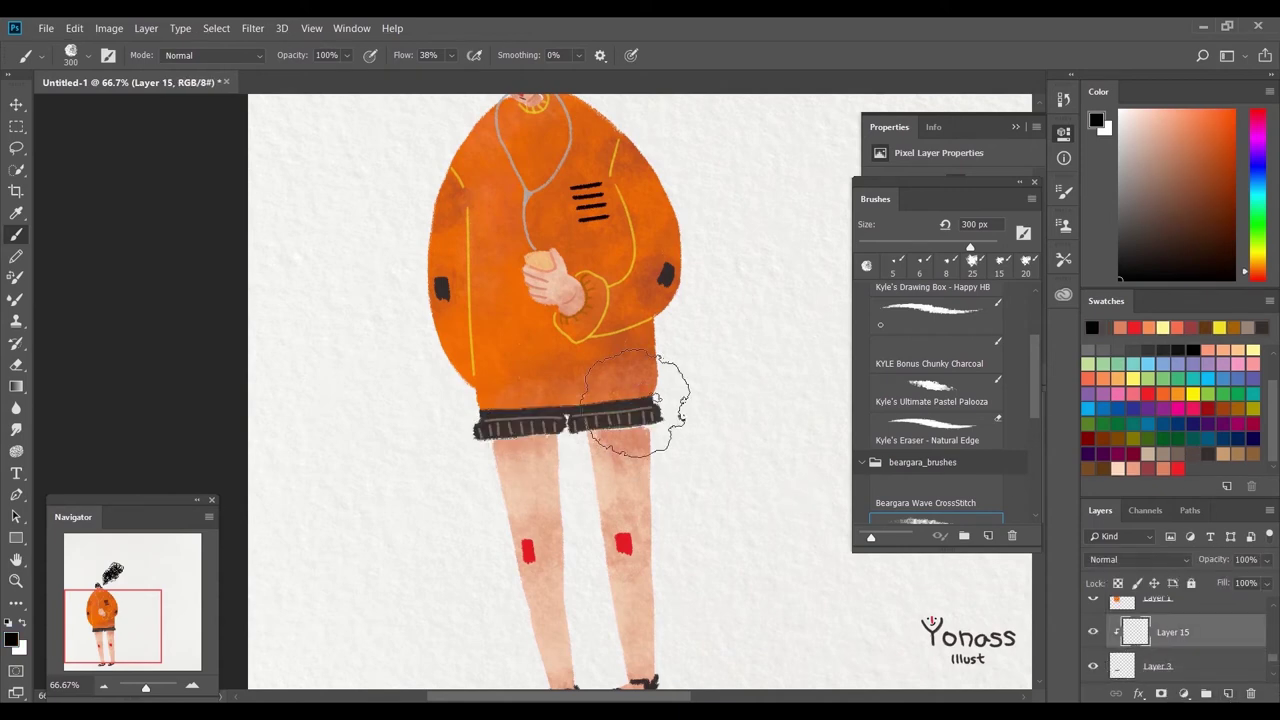
alt+click(560, 447)
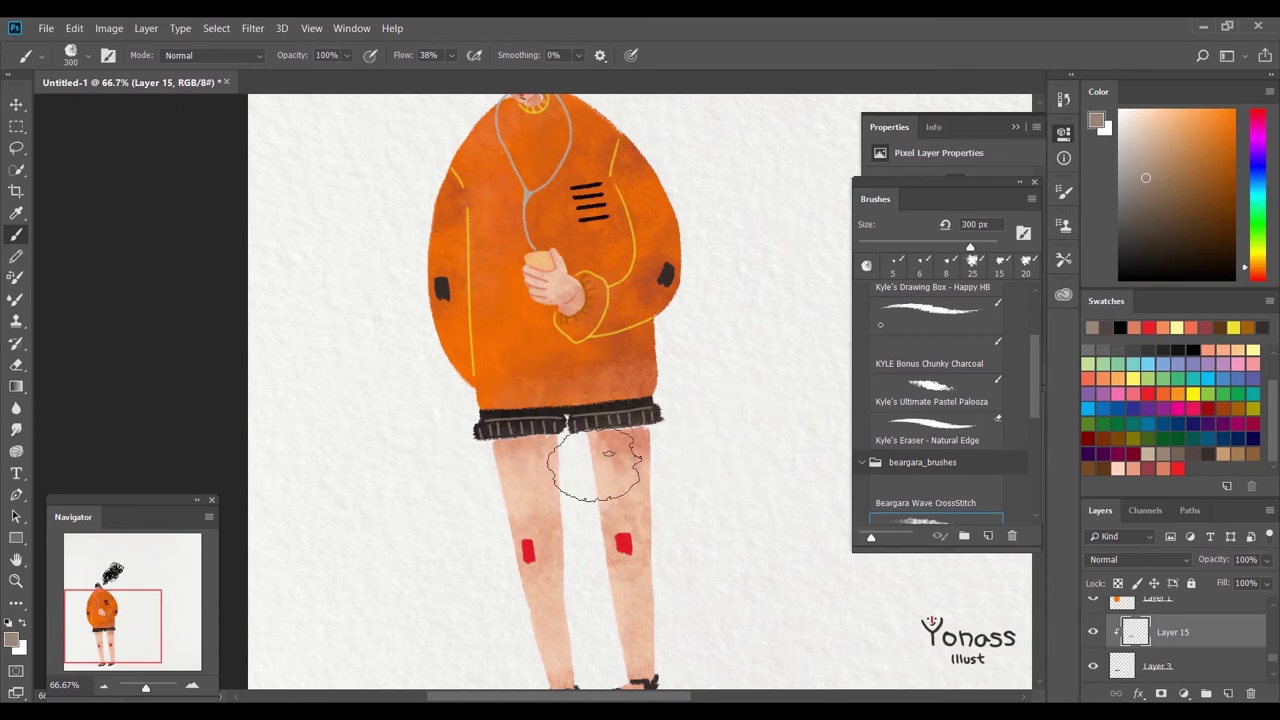
scroll(608, 460, down, 3)
key(ctrl+minus)
key(ctrl+minus)
key(ctrl+plus)
scroll(674, 277, down, 3)
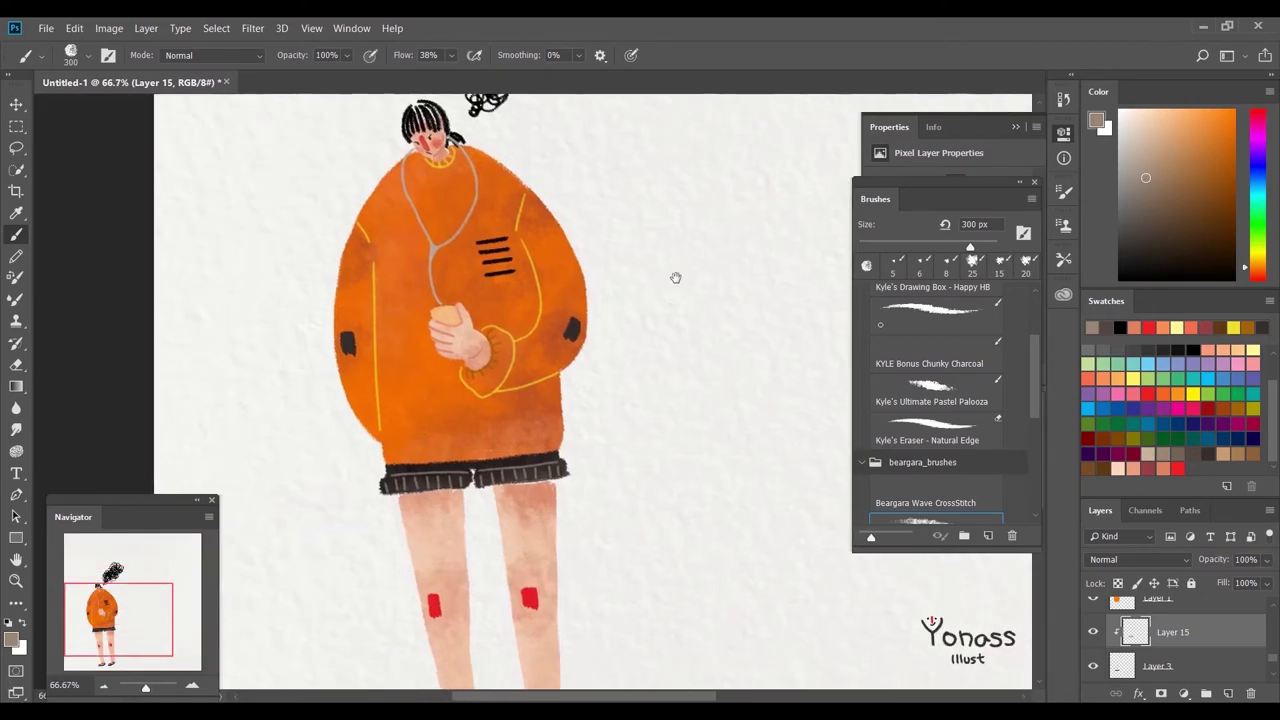
scroll(737, 351, up, 3)
scroll(533, 403, down, 2)
On a new layer clipped to Layer 10, shade the phone in the hand in magenta with Beargara Pencil at 300 px
scroll(1275, 665, down, 5)
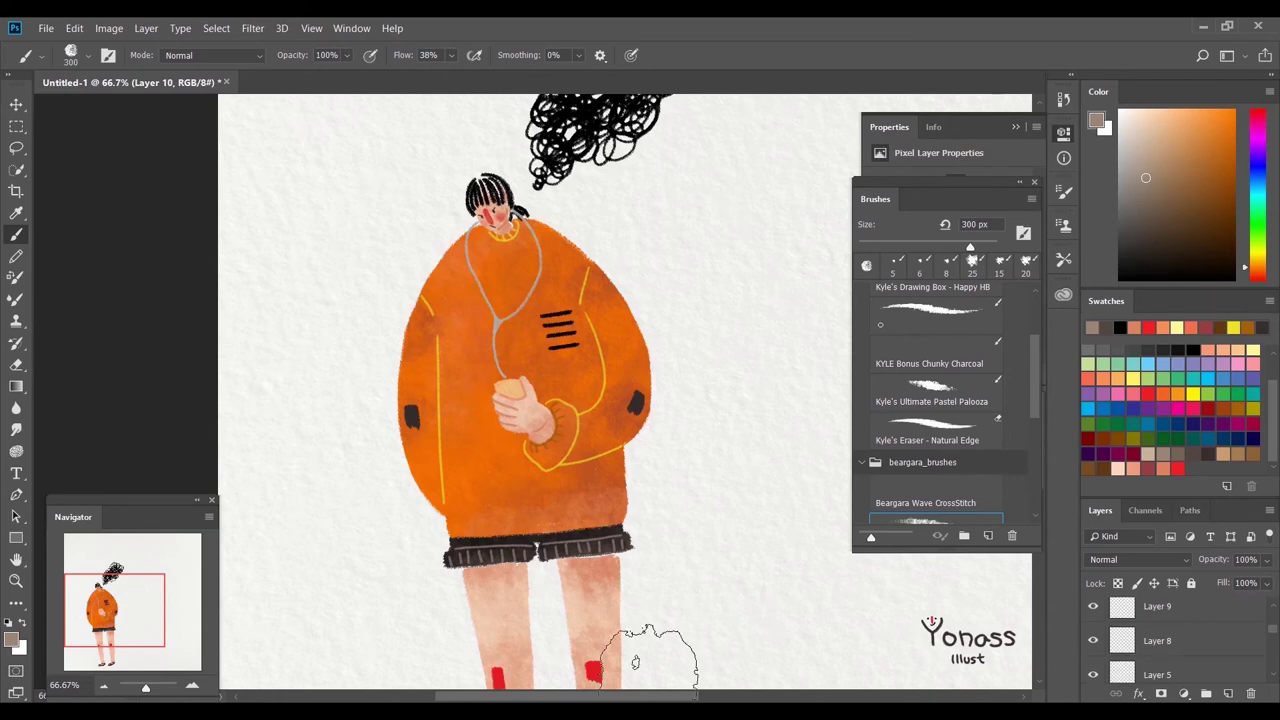
scroll(1275, 680, down, 1)
click(1228, 693)
alt+click(1176, 649)
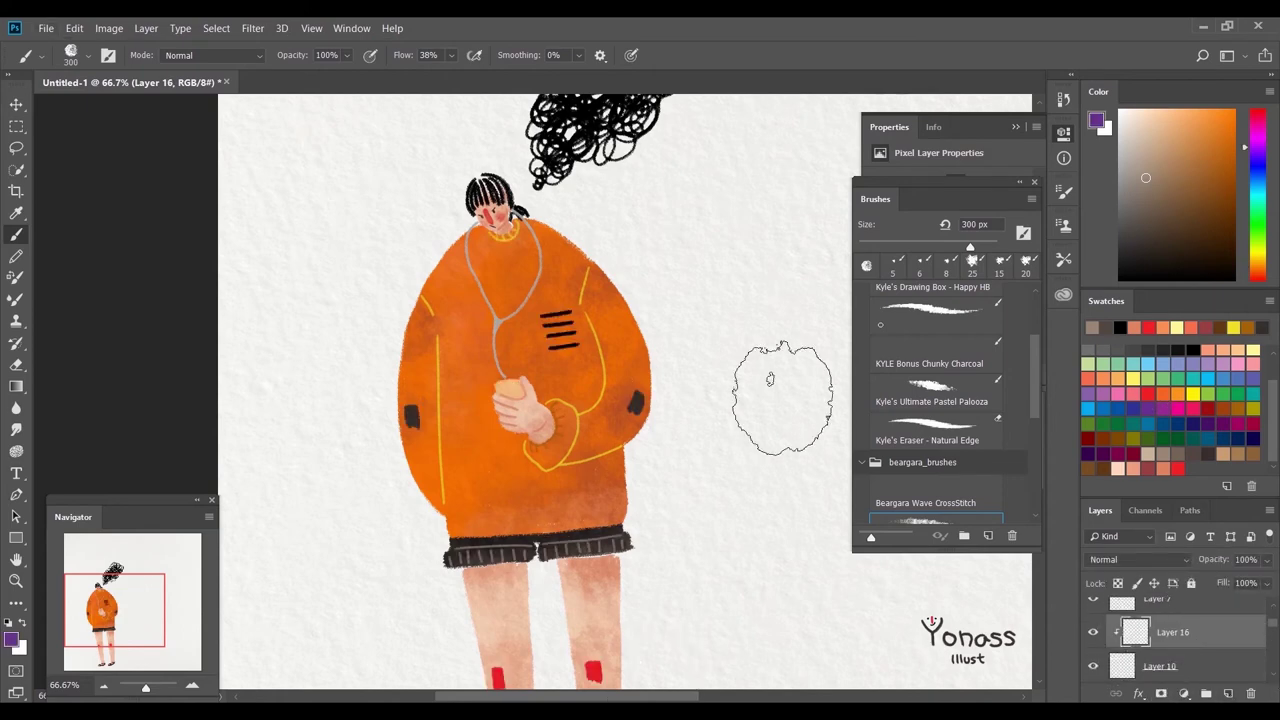
scroll(771, 400, down, 1)
click(1187, 404)
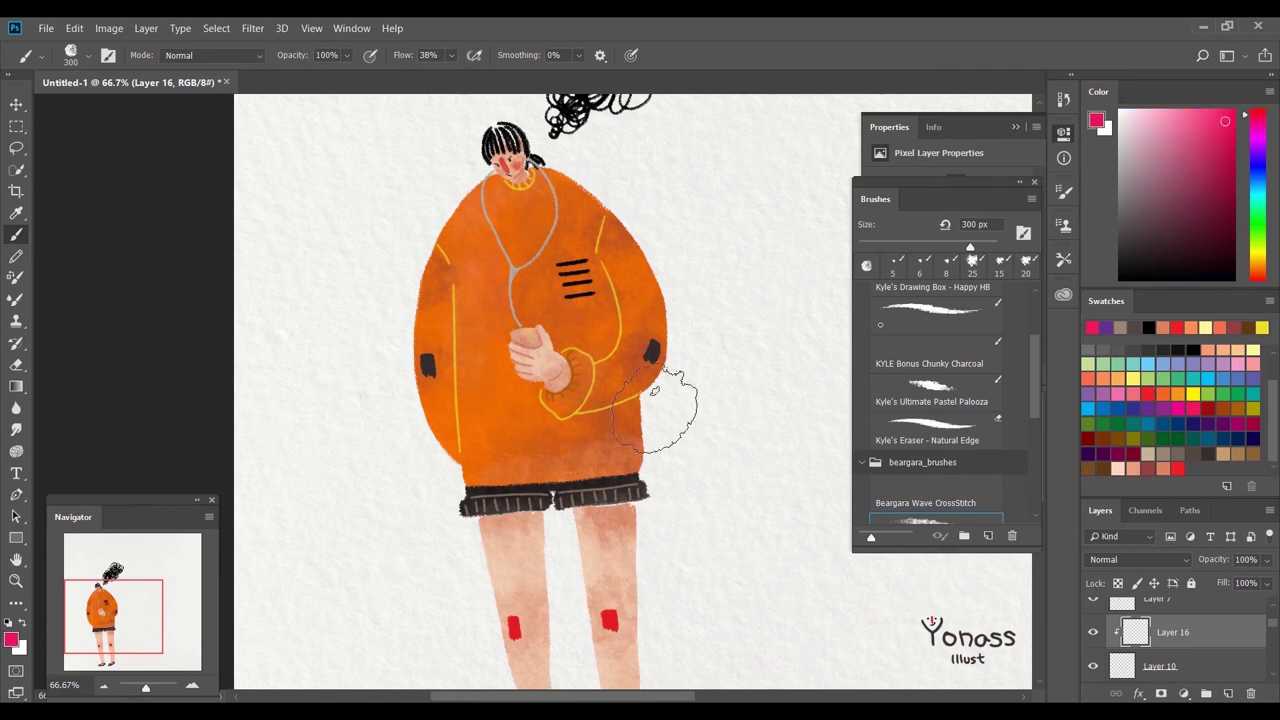
Add a new layer clipped to Layer 9 for shading the earphone cord
scroll(715, 430, up, 1)
scroll(1095, 668, down, 1)
click(1095, 668)
click(1228, 693)
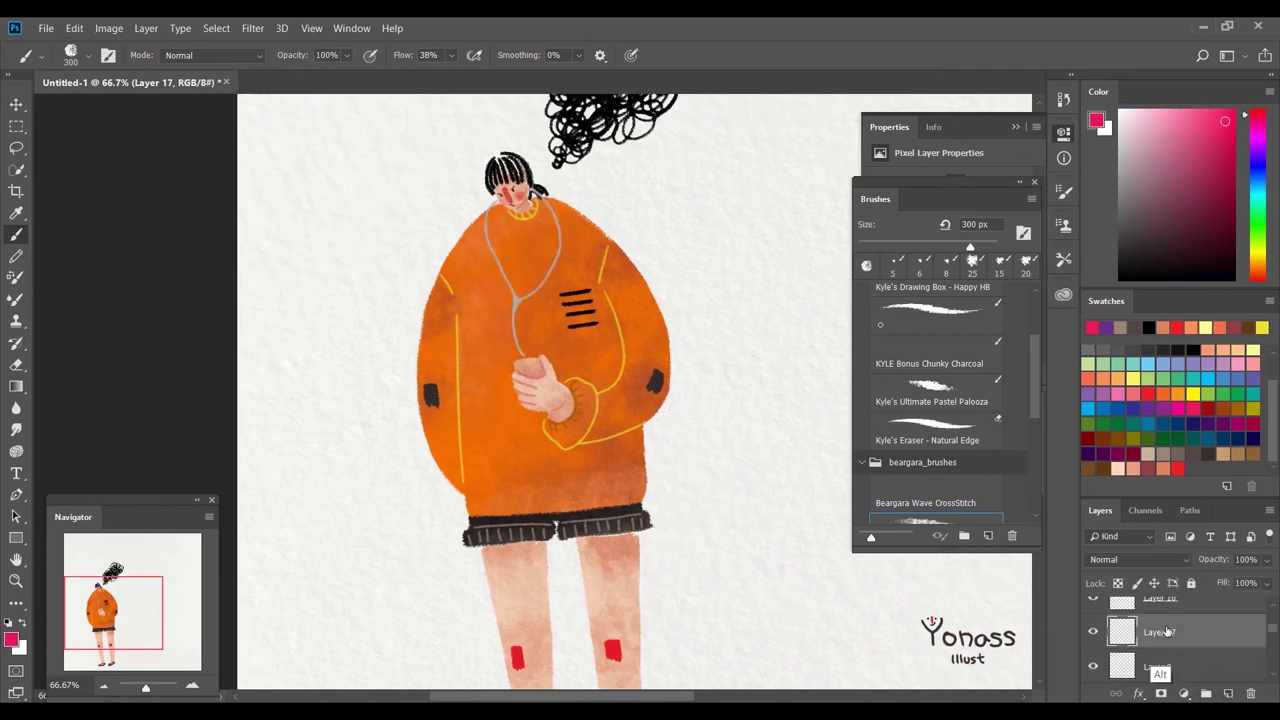
alt+click(1160, 632)
key(x)
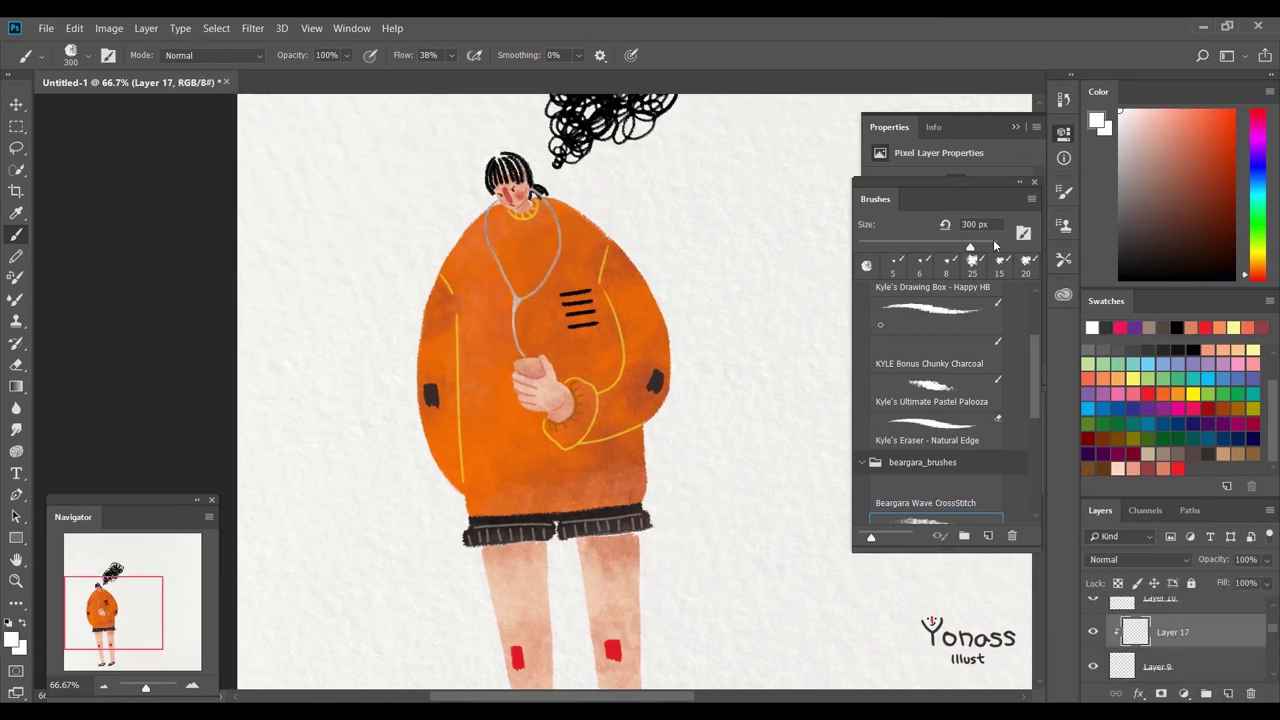
Shade the earphone cord in dark grey with Beargara Pencil at 40 px and fit the whole illustration in view
alt+click(470, 214)
key(bracketleft)
key(bracketleft)
key(bracketleft)
key(bracketleft)
key(bracketleft)
key(bracketleft)
key(bracketleft)
key(bracketleft)
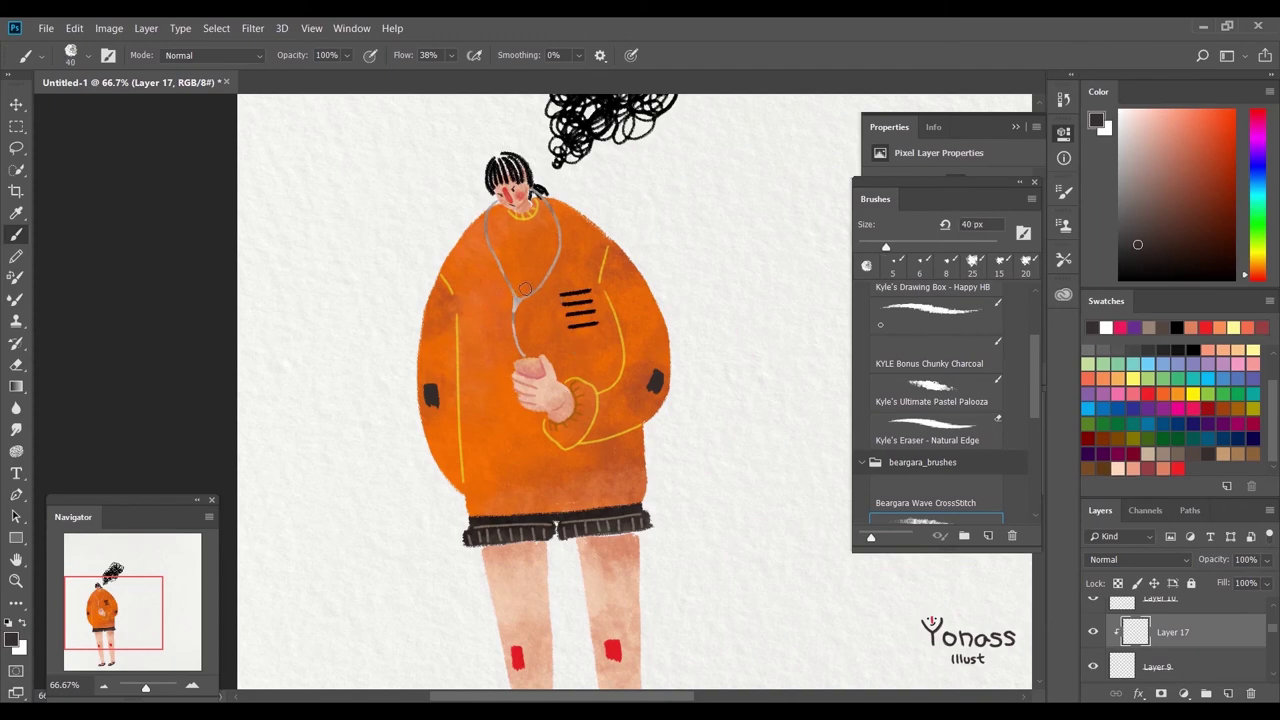
key(ctrl+0)
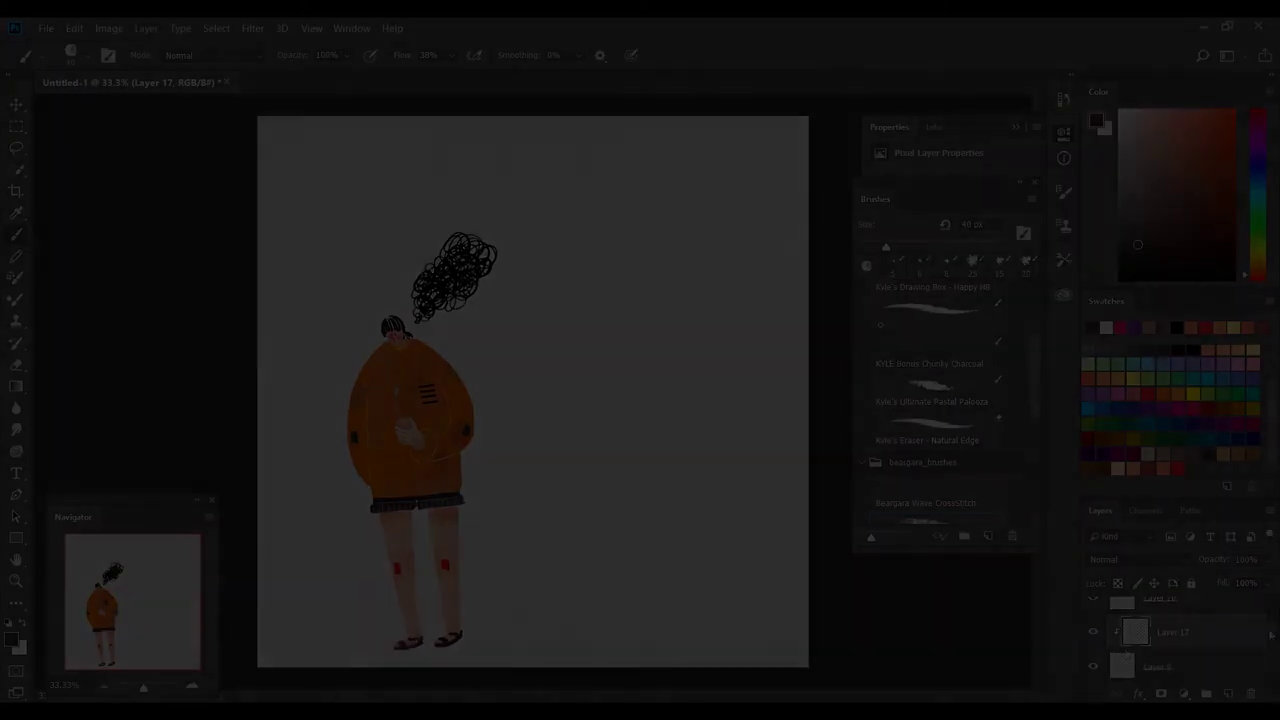